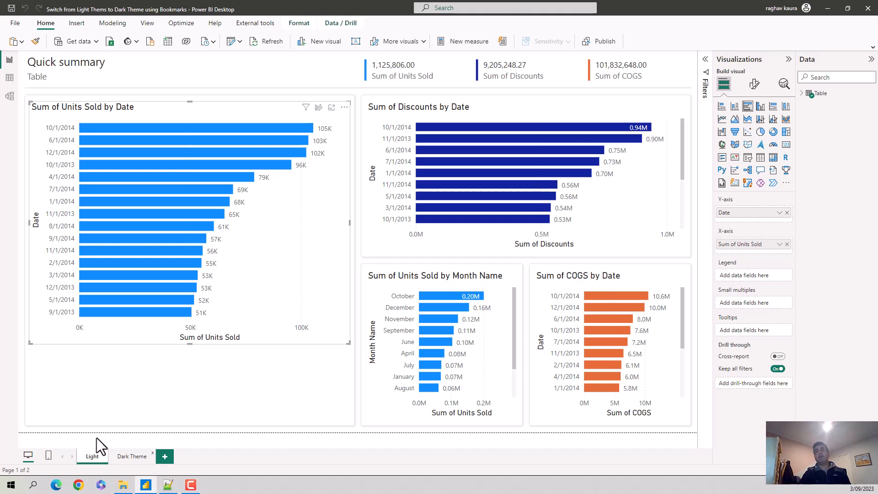
Step: Look over the Dark Theme and Light report pages and the lamp pictures in the project's Images folder
{"action": "left_click", "coordinate": [132, 457]}
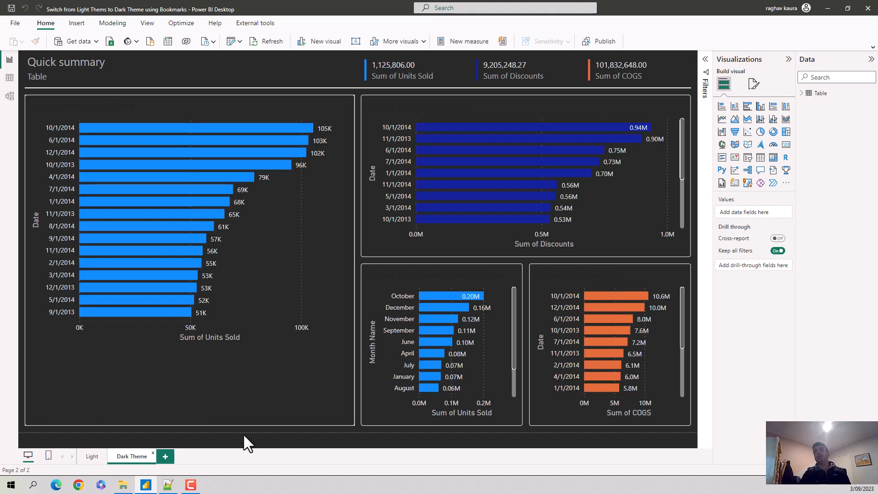
{"action": "left_click", "coordinate": [87, 458]}
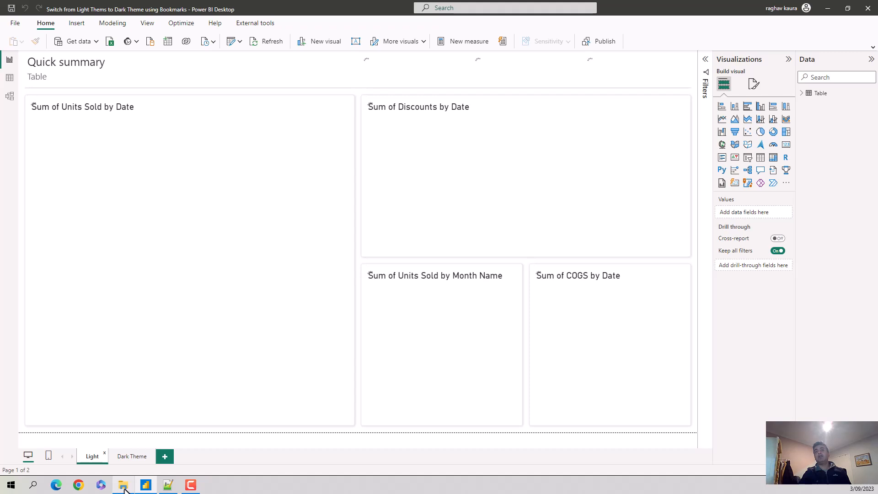
{"action": "left_click", "coordinate": [124, 436]}
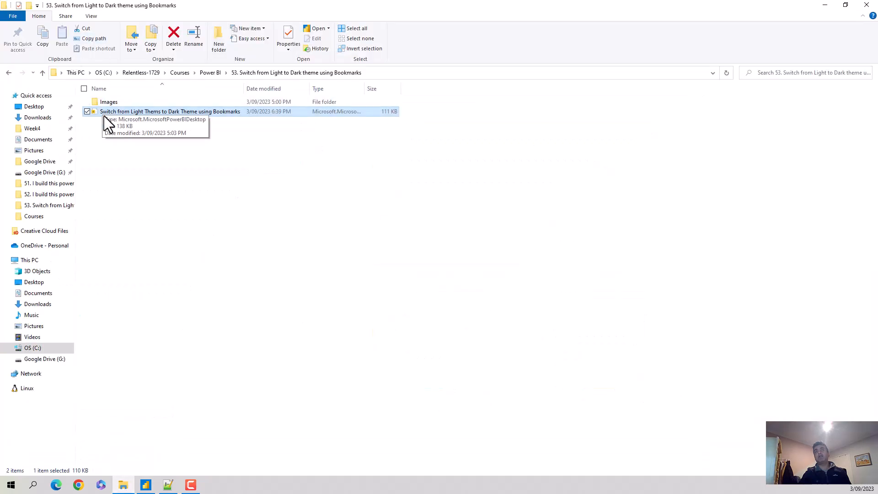
{"action": "double_click", "coordinate": [103, 102]}
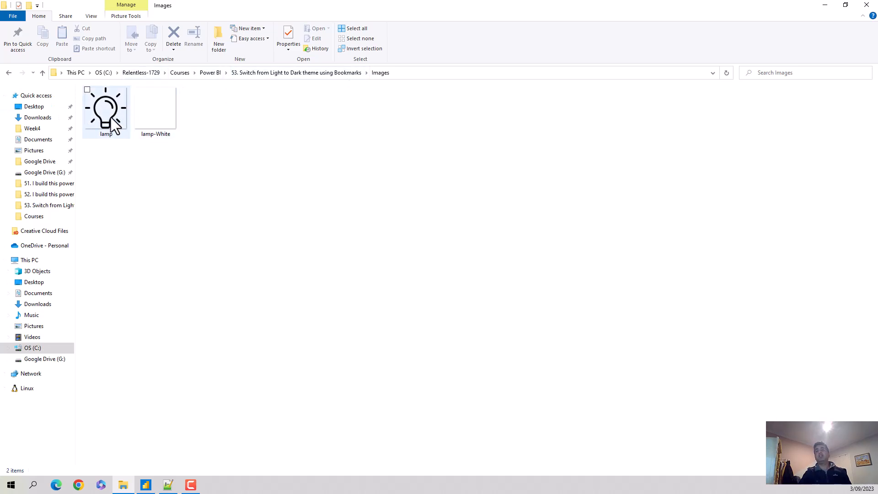
{"action": "left_click", "coordinate": [146, 485]}
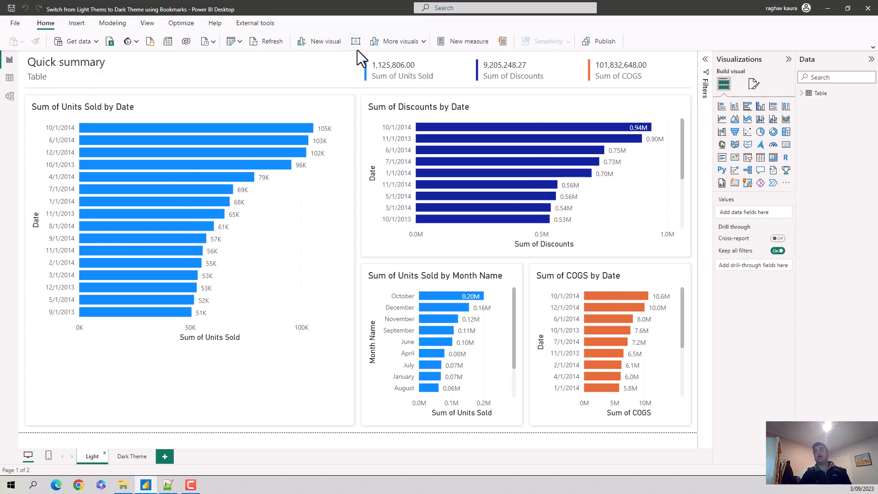
Step: Insert the lamp image from the Images folder onto the Light page
{"action": "left_click", "coordinate": [77, 24]}
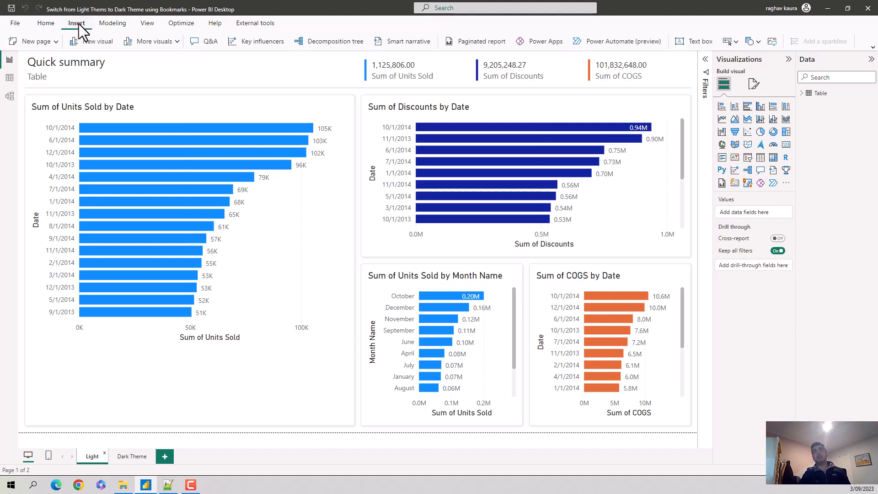
{"action": "left_click", "coordinate": [772, 42]}
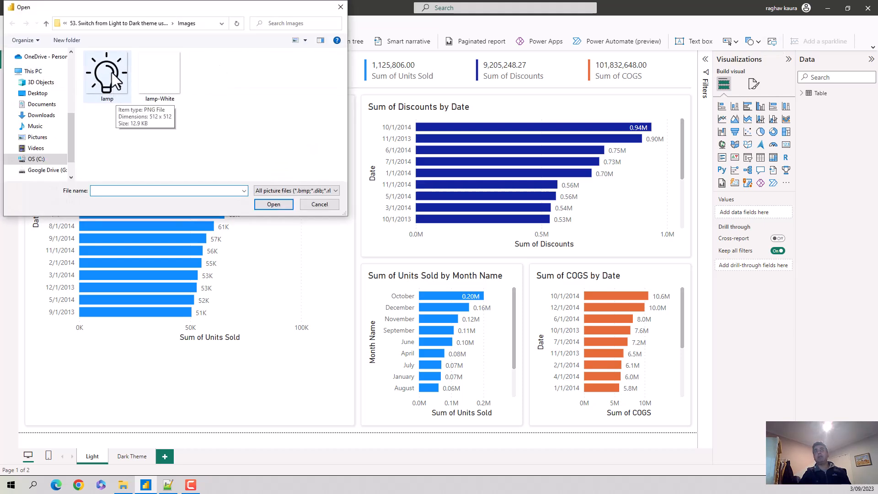
{"action": "left_click", "coordinate": [113, 79]}
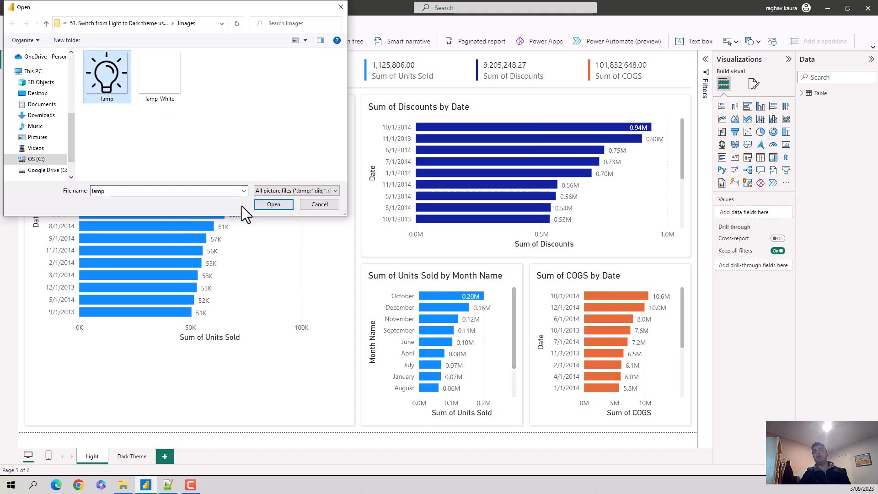
{"action": "left_click", "coordinate": [268, 205]}
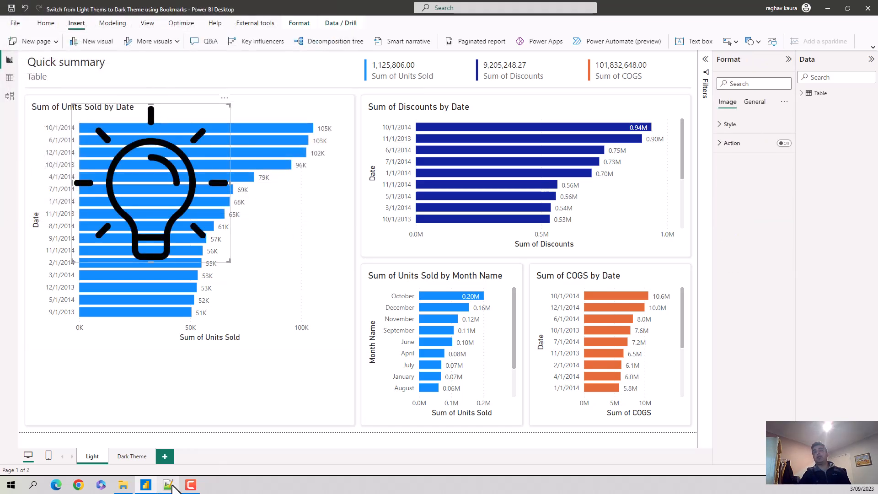
Step: Set the lamp image's height and width to 37, as given under Dimensions in the Notepad++ notes
{"action": "left_click", "coordinate": [170, 485]}
{"action": "mouse_move", "coordinate": [50, 62]}
{"action": "left_mouse_down"}
{"action": "mouse_move", "coordinate": [11, 67]}
{"action": "mouse_move", "coordinate": [40, 64]}
{"action": "left_mouse_up"}
{"action": "left_click", "coordinate": [56, 66]}
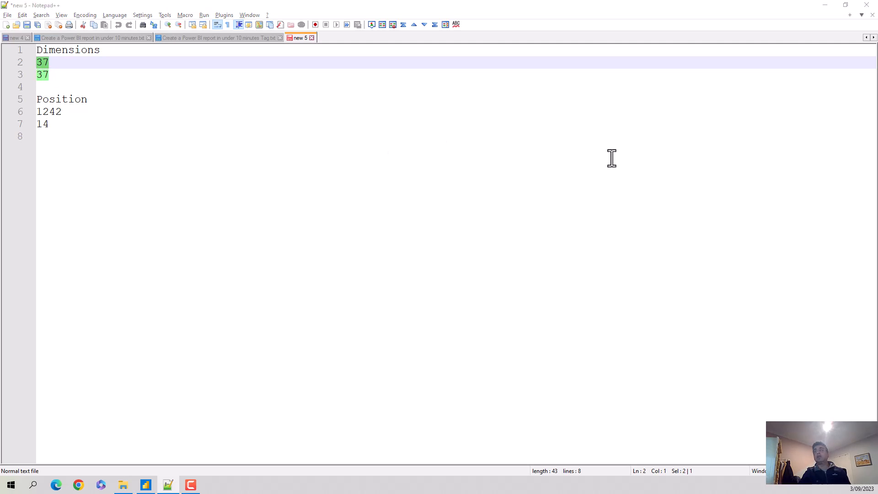
{"action": "key", "text": "alt+Tab"}
{"action": "left_click", "coordinate": [755, 102]}
{"action": "left_click", "coordinate": [721, 127]}
{"action": "left_click_drag", "start_coordinate": [735, 173], "coordinate": [701, 168]}
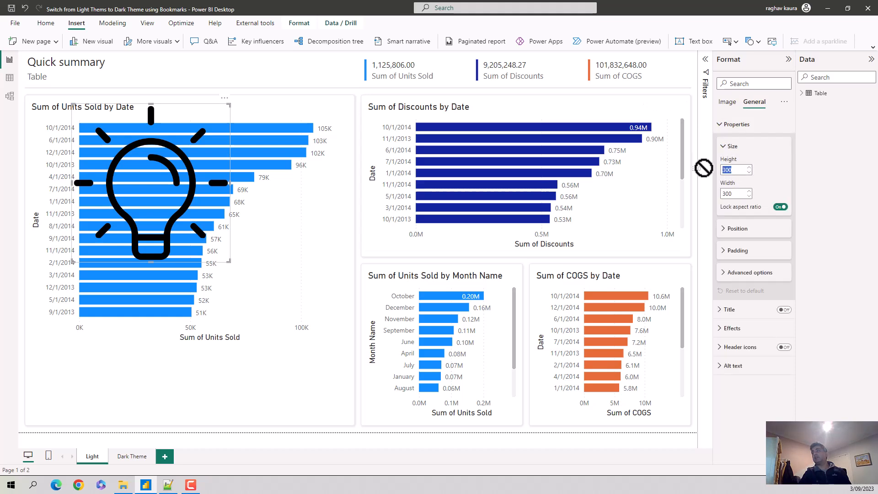
{"action": "type", "text": "37"}
{"action": "key", "text": "Tab"}
{"action": "type", "text": "3"}
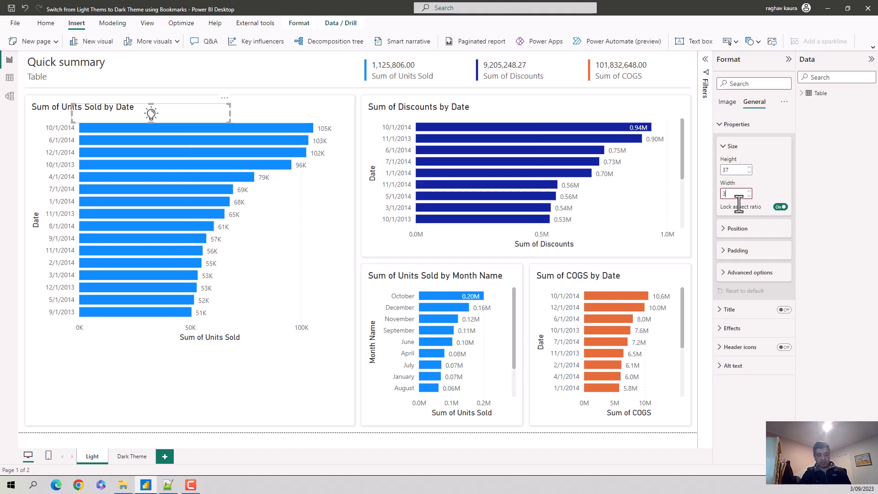
{"action": "type", "text": "7"}
{"action": "key", "text": "Tab"}
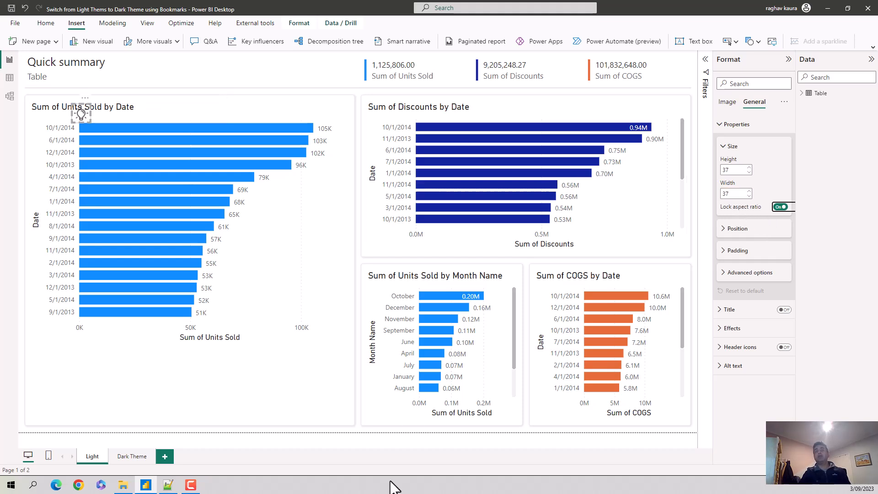
Step: Position the lamp image at horizontal 1242 and vertical 14, using the values from the Notepad++ notes
{"action": "left_click", "coordinate": [168, 485]}
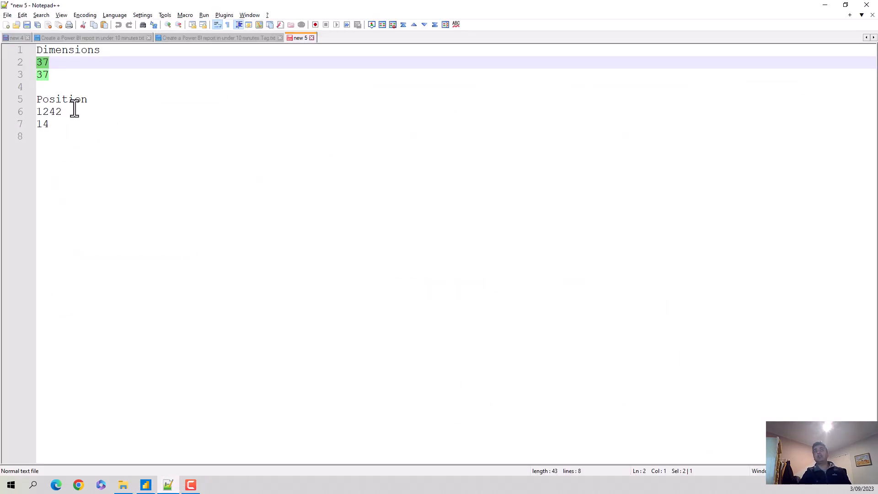
{"action": "left_click_drag", "start_coordinate": [69, 112], "coordinate": [35, 111]}
{"action": "key", "text": "ctrl+c"}
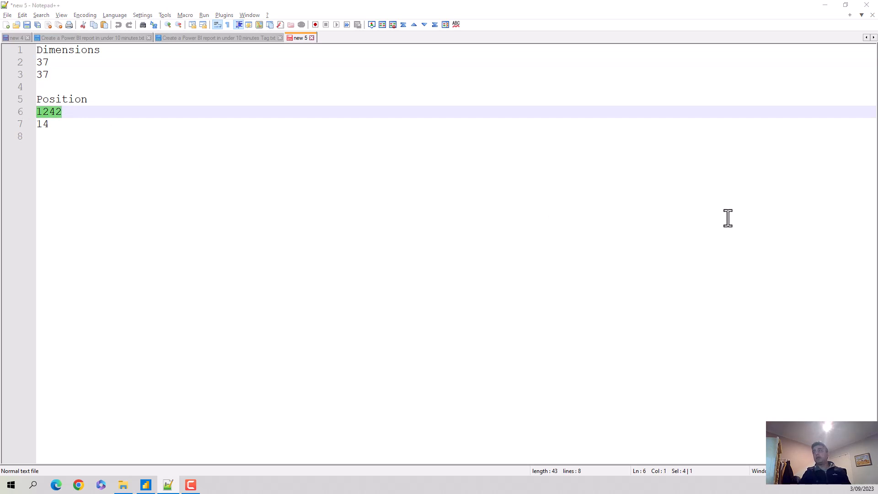
{"action": "key", "text": "alt+Tab"}
{"action": "left_click", "coordinate": [726, 230]}
{"action": "left_click_drag", "start_coordinate": [732, 255], "coordinate": [703, 252]}
{"action": "key", "text": "ctrl+v"}
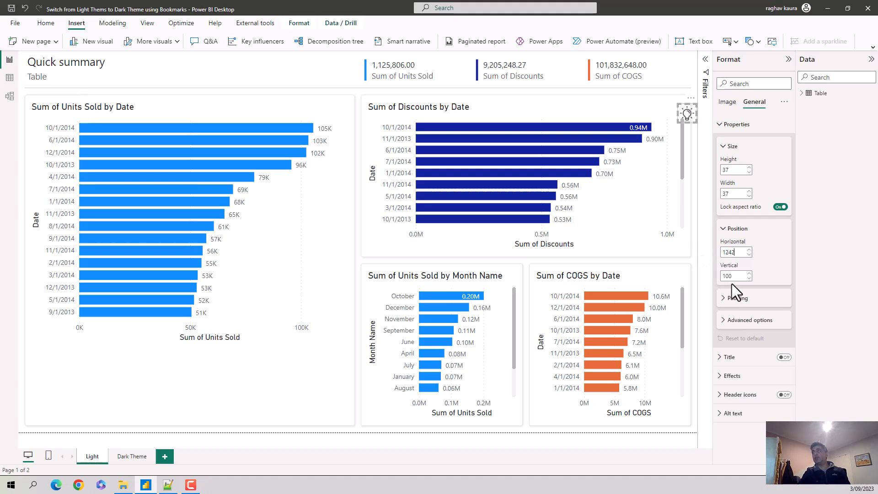
{"action": "key", "text": "alt+Tab"}
{"action": "left_click_drag", "start_coordinate": [57, 124], "coordinate": [16, 123]}
{"action": "key", "text": "ctrl+c"}
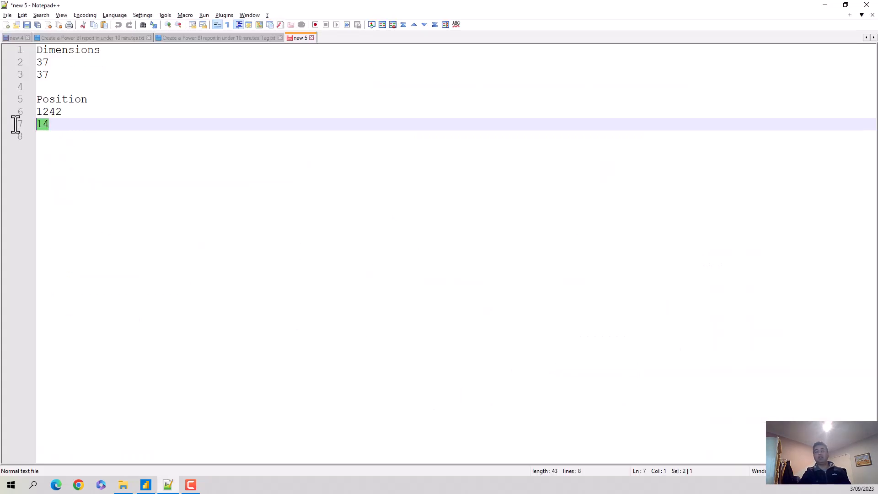
{"action": "key", "text": "alt+Tab"}
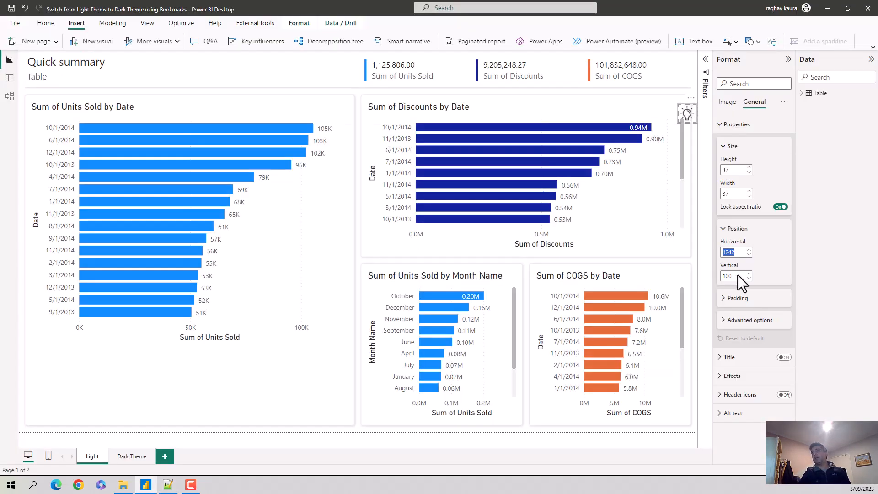
{"action": "double_click", "coordinate": [727, 276]}
{"action": "key", "text": "ctrl+v"}
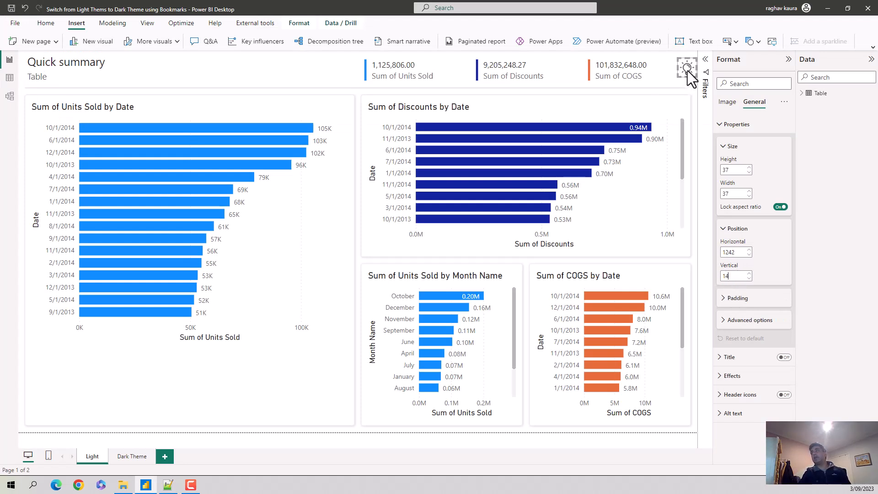
Step: Collapse the Format and Data panes to give the report page more room, and select the lamp image
{"action": "left_click", "coordinate": [788, 59]}
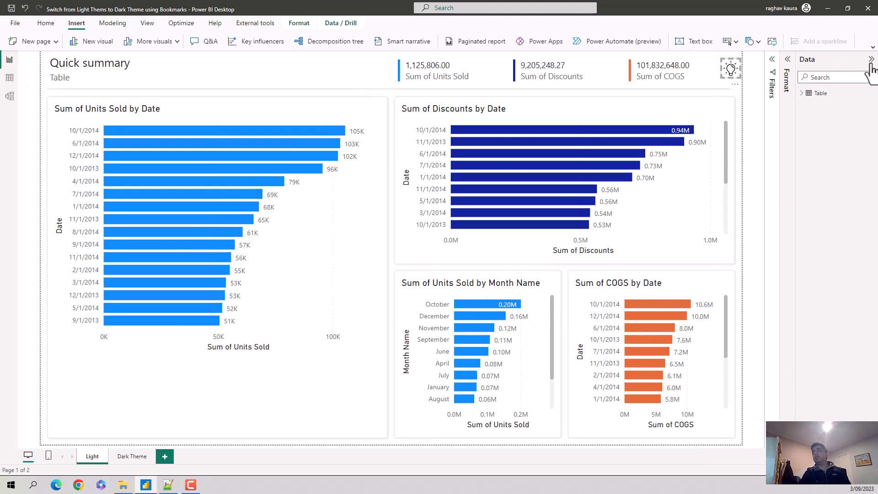
{"action": "left_click", "coordinate": [871, 59]}
{"action": "left_click", "coordinate": [800, 133]}
{"action": "left_click", "coordinate": [764, 69]}
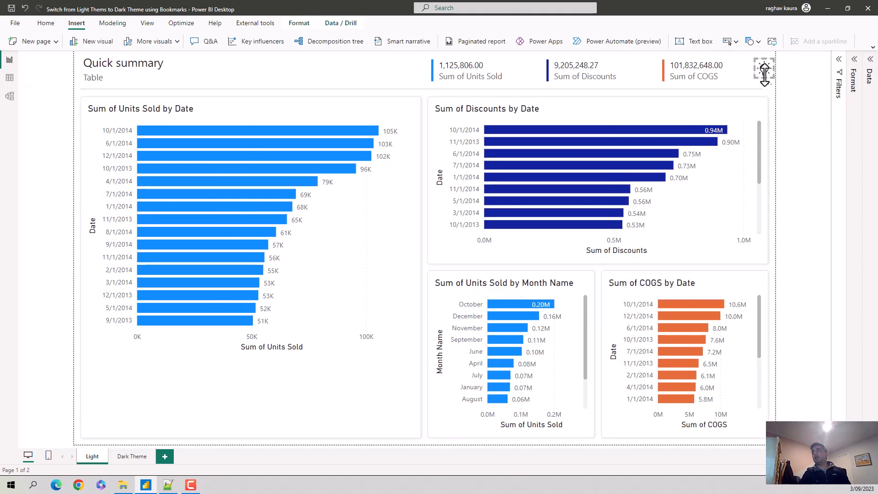
Step: Turn on the lamp image's action and set its tooltip text to "Click to Go to Dark Theme"
{"action": "left_click", "coordinate": [856, 61]}
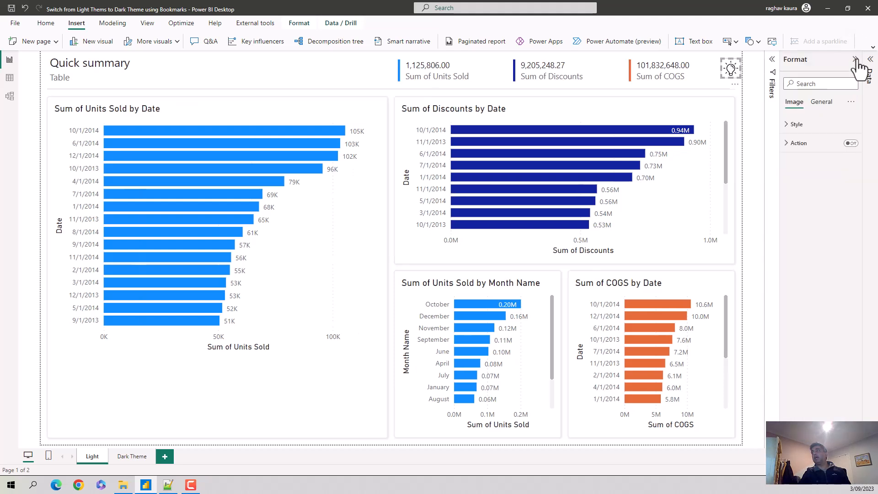
{"action": "left_click", "coordinate": [850, 143]}
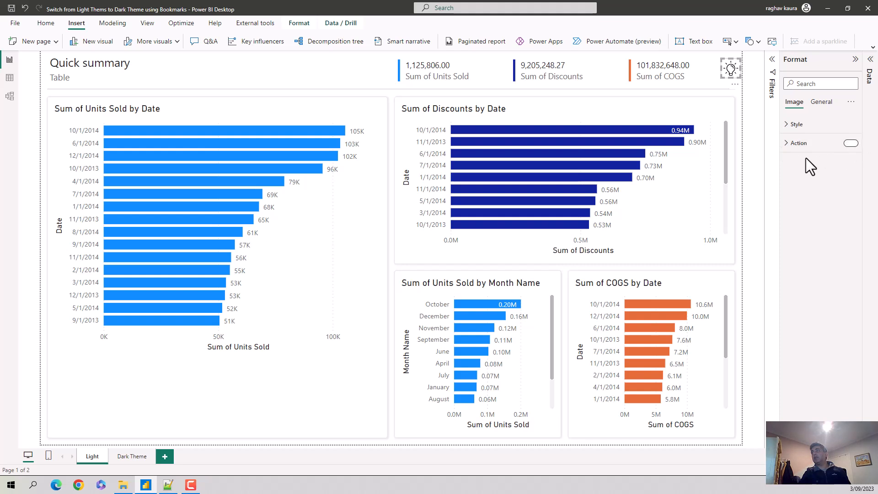
{"action": "left_click", "coordinate": [787, 145]}
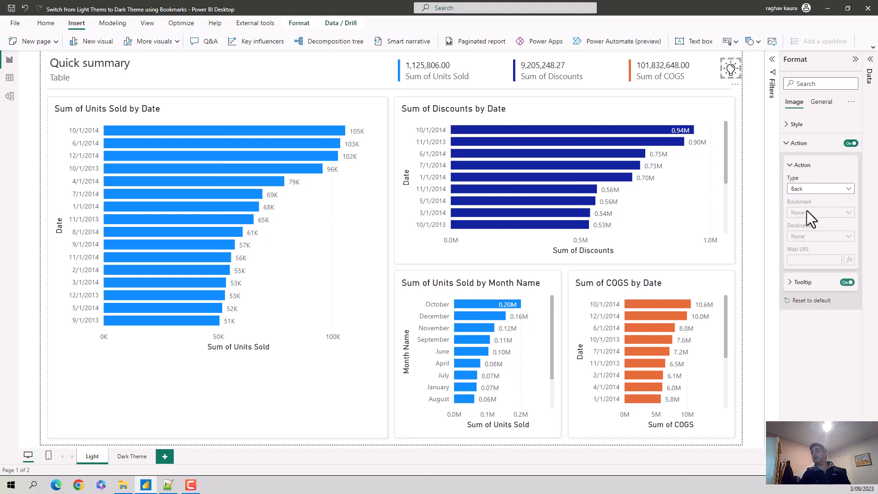
{"action": "left_click", "coordinate": [791, 283]}
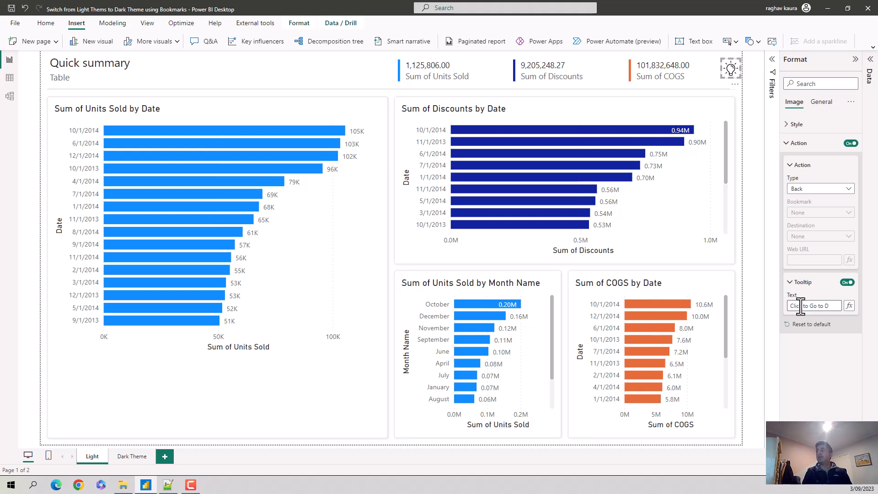
{"action": "type", "text": "Theme"}
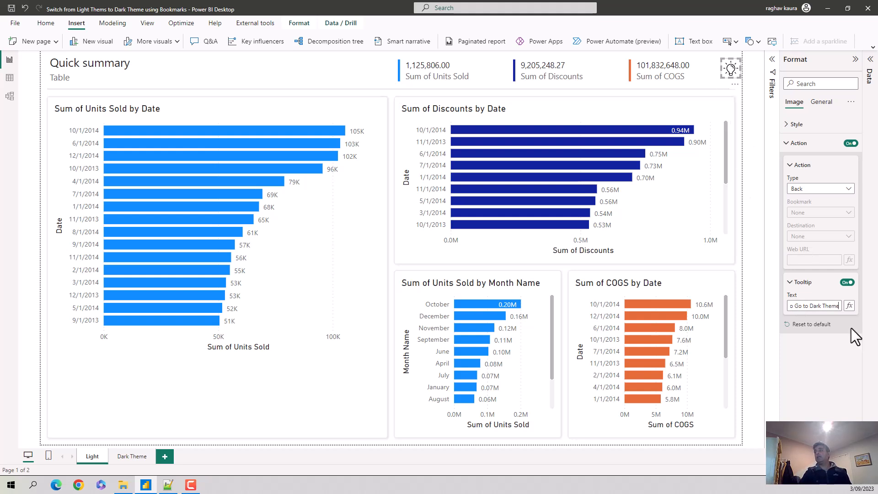
{"action": "left_click", "coordinate": [744, 71]}
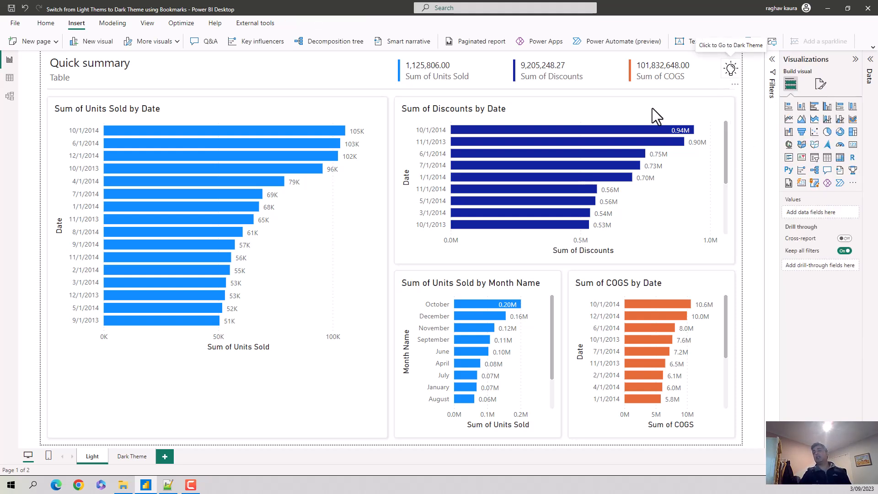
Step: Insert the lamp-White image from the Images folder onto the Dark Theme page
{"action": "left_click", "coordinate": [130, 459]}
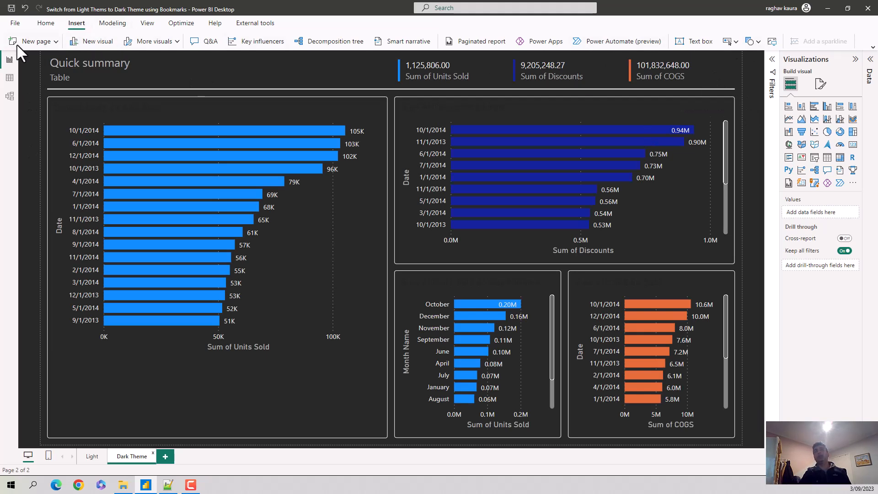
{"action": "left_click", "coordinate": [772, 42]}
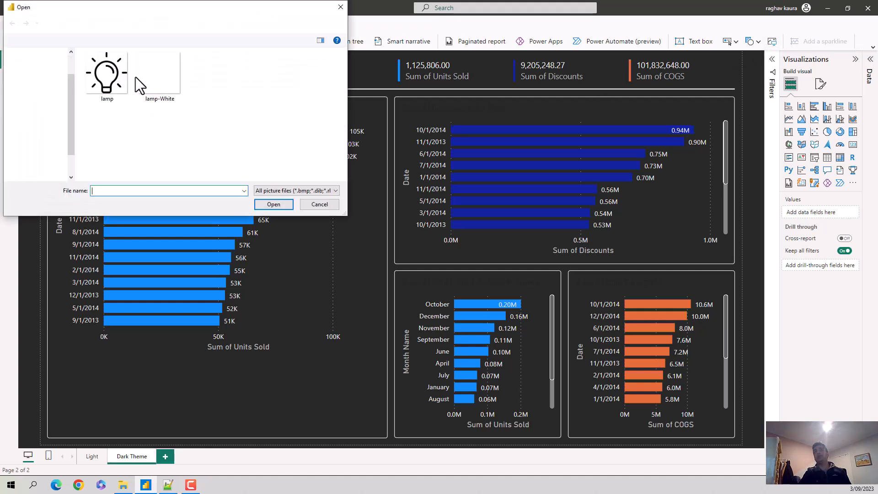
{"action": "double_click", "coordinate": [168, 83]}
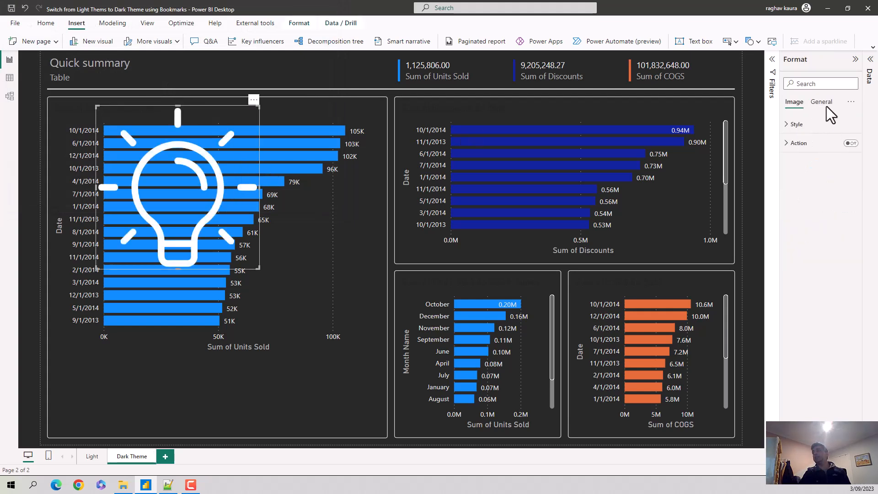
Step: Set the white lamp image's height and width to 37
{"action": "left_click", "coordinate": [822, 104]}
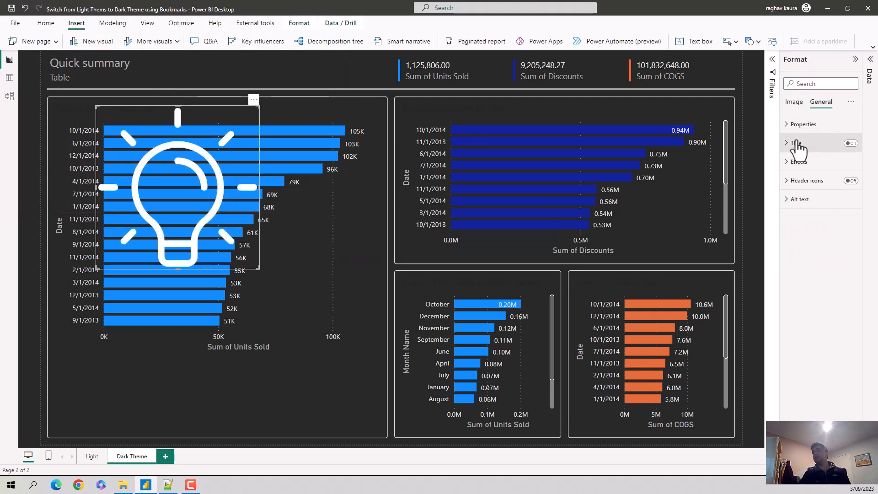
{"action": "left_click", "coordinate": [788, 125]}
{"action": "double_click", "coordinate": [803, 170]}
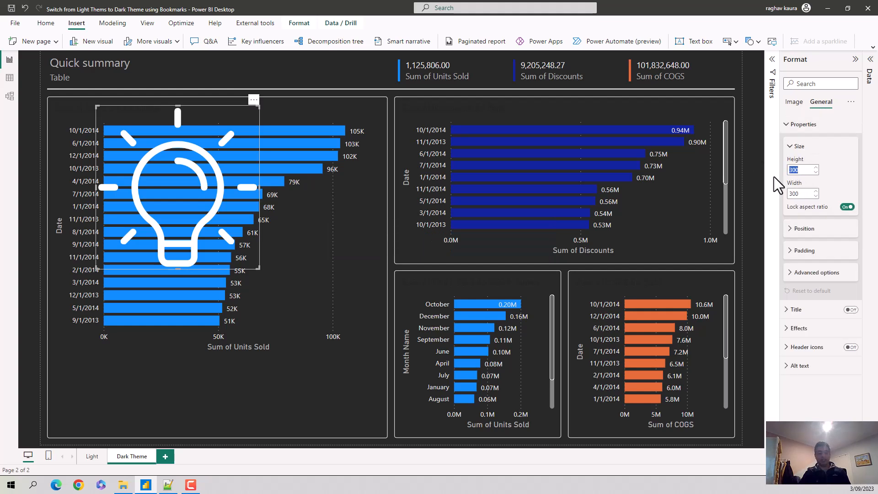
{"action": "type", "text": "37"}
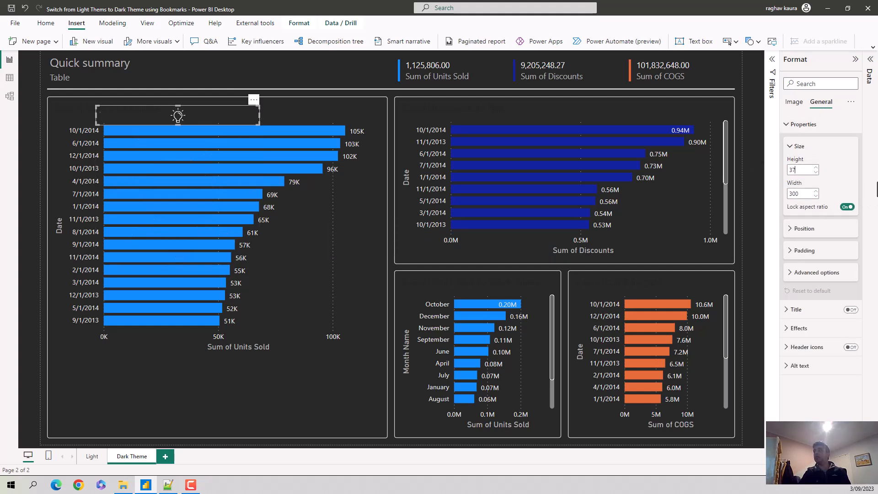
{"action": "left_click_drag", "start_coordinate": [799, 196], "coordinate": [773, 196]}
{"action": "type", "text": "37"}
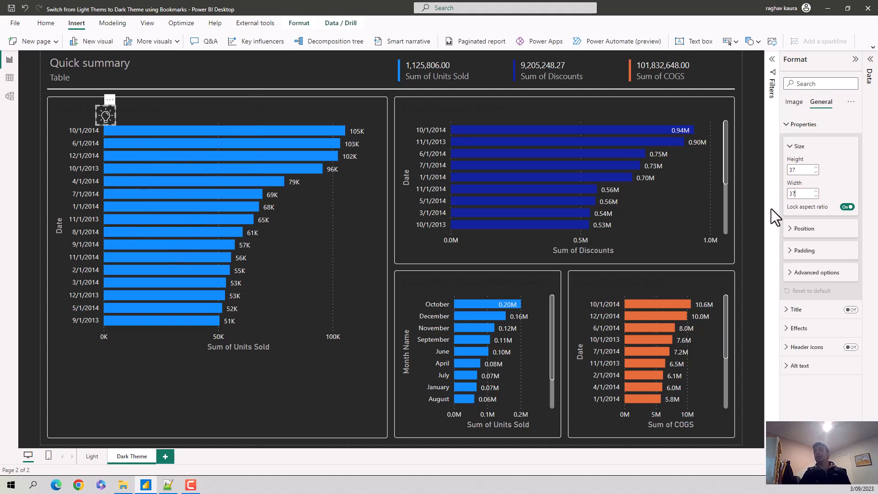
Step: Position the white lamp image at horizontal 1242 and vertical 14, matching the noted coordinates
{"action": "left_click", "coordinate": [789, 234]}
{"action": "left_click", "coordinate": [167, 485]}
{"action": "left_click", "coordinate": [168, 485]}
{"action": "double_click", "coordinate": [809, 255]}
{"action": "type", "text": "1242"}
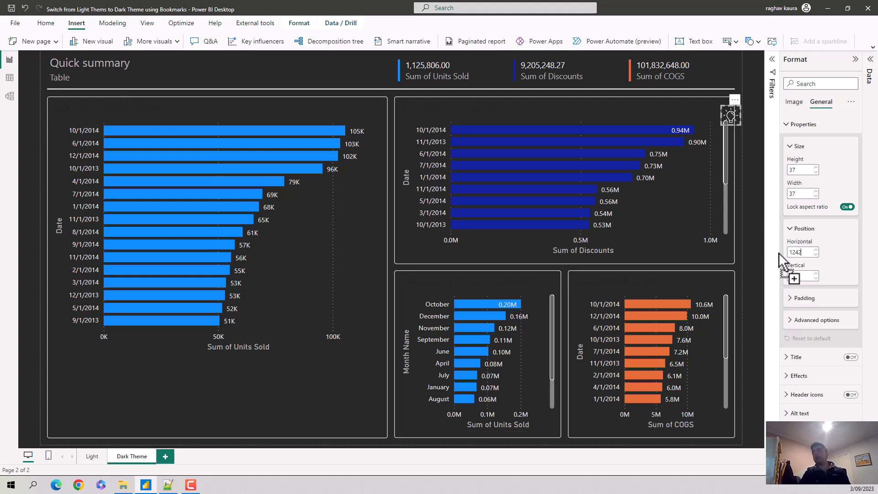
{"action": "double_click", "coordinate": [799, 276]}
{"action": "key", "text": "alt+Tab"}
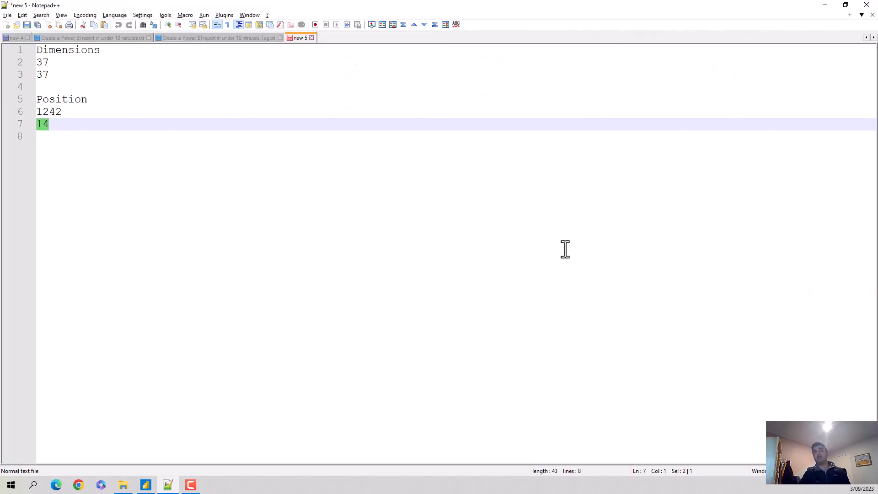
{"action": "key", "text": "alt+Tab"}
{"action": "type", "text": "14"}
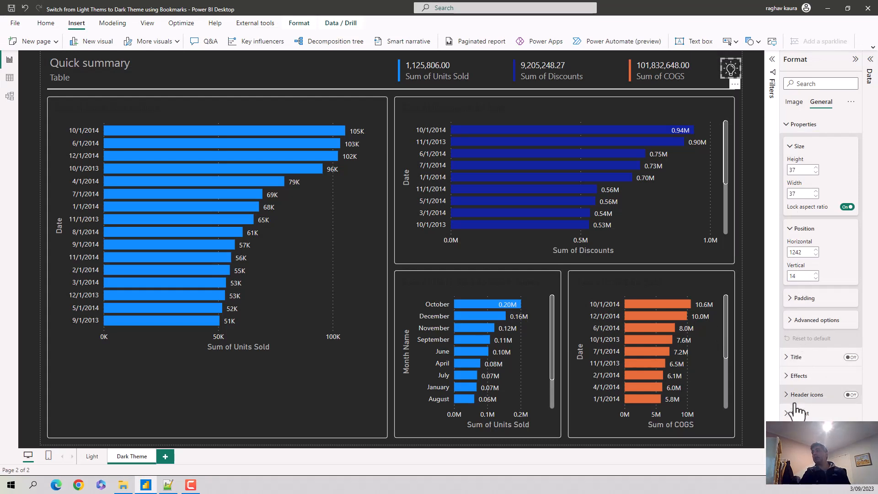
Step: Turn on the white lamp image's action with the tooltip text "Click to go to Light Theme", and save the report
{"action": "left_click", "coordinate": [794, 103]}
{"action": "left_click", "coordinate": [851, 143]}
{"action": "left_click", "coordinate": [791, 145]}
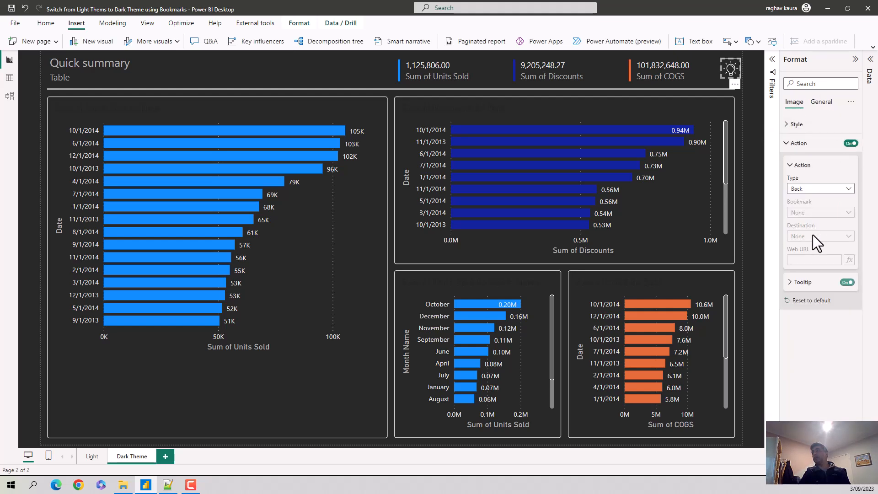
{"action": "left_click", "coordinate": [790, 282]}
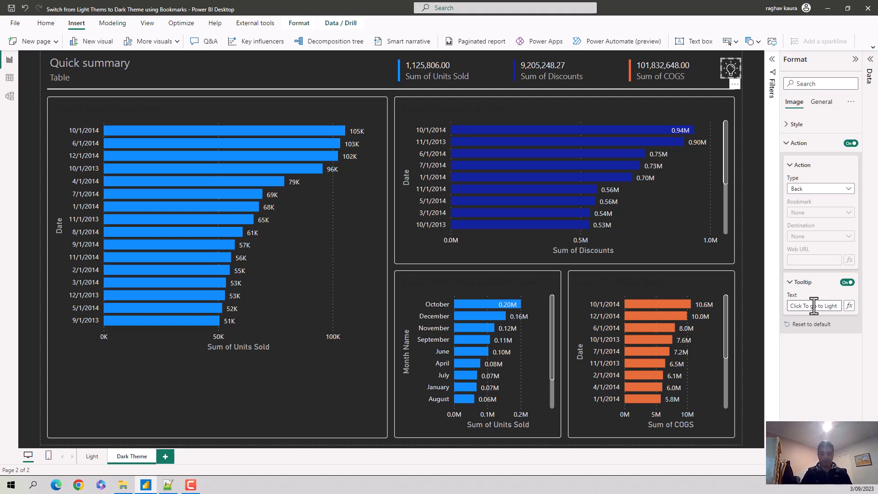
{"action": "type", "text": "Them"}
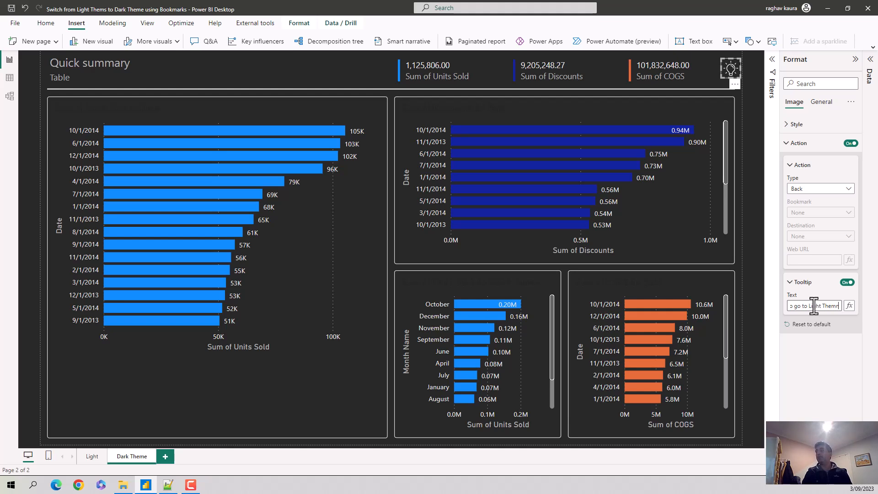
{"action": "type", "text": "e"}
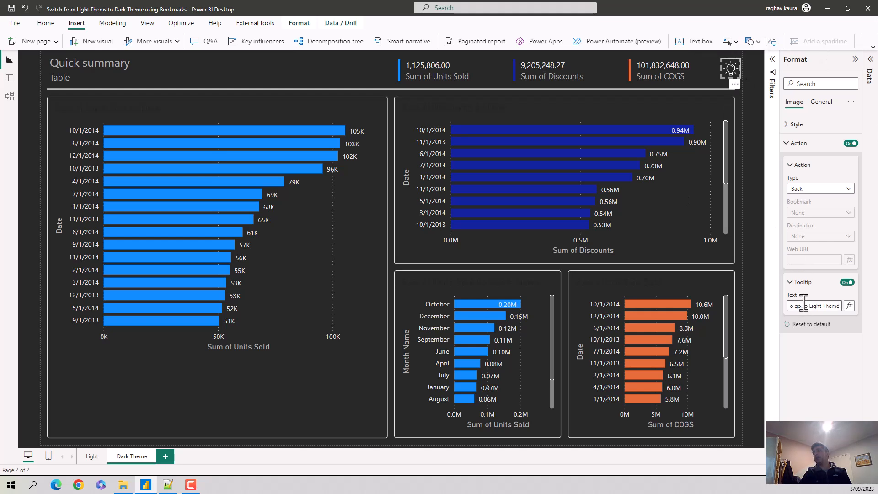
{"action": "key", "text": "Home"}
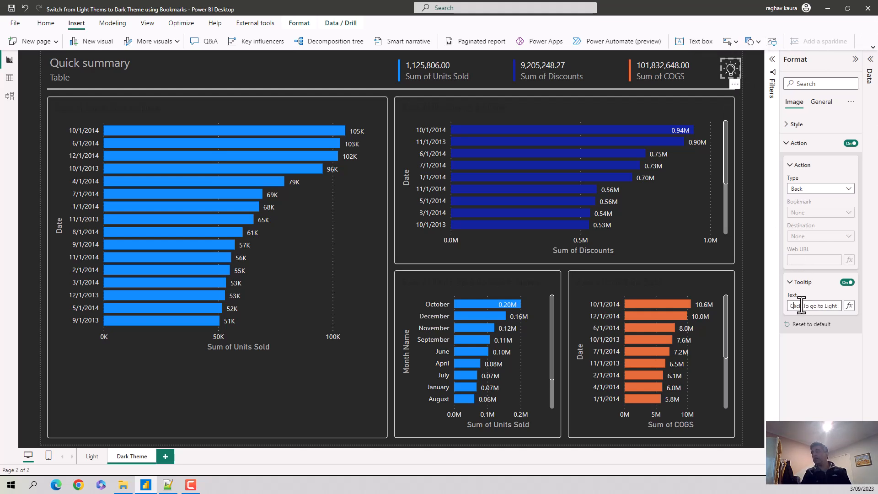
{"action": "key", "text": "BackSpace"}
{"action": "type", "text": "t"}
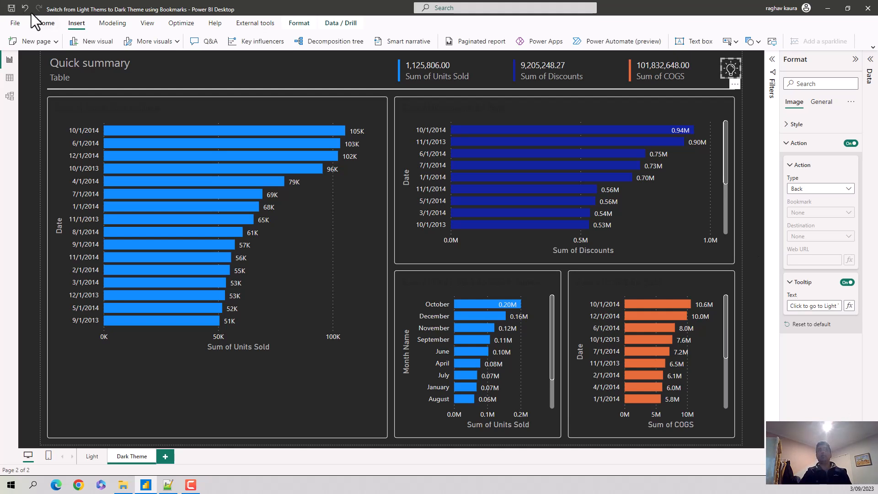
{"action": "left_click", "coordinate": [9, 8]}
Step: Show the Bookmarks and Selection panes, and collapse the Selection pane
{"action": "left_click", "coordinate": [147, 24]}
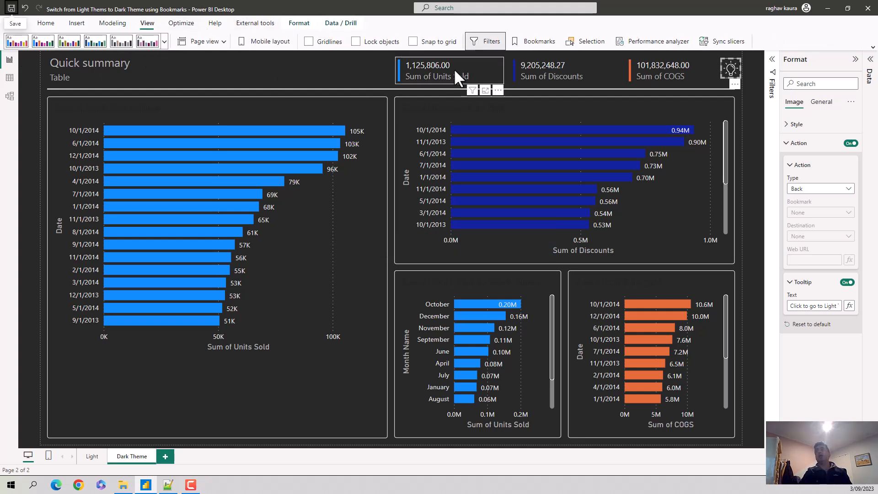
{"action": "left_click", "coordinate": [536, 42]}
{"action": "left_click", "coordinate": [578, 43]}
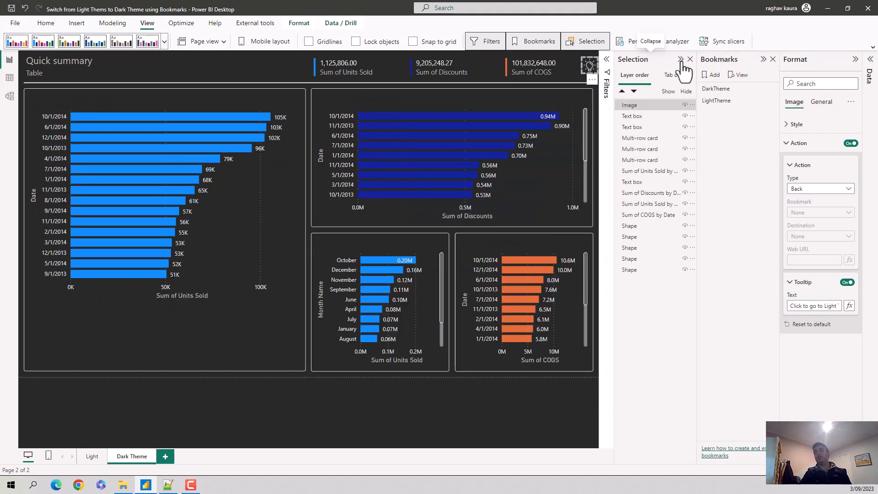
{"action": "left_click", "coordinate": [681, 60]}
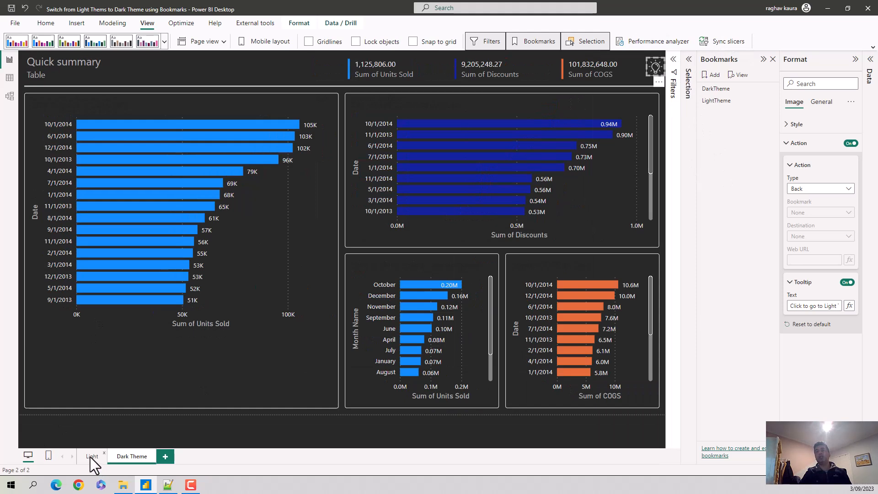
Step: Go to the Light page and delete the existing DarkTheme and LightTheme bookmarks
{"action": "left_click", "coordinate": [84, 459]}
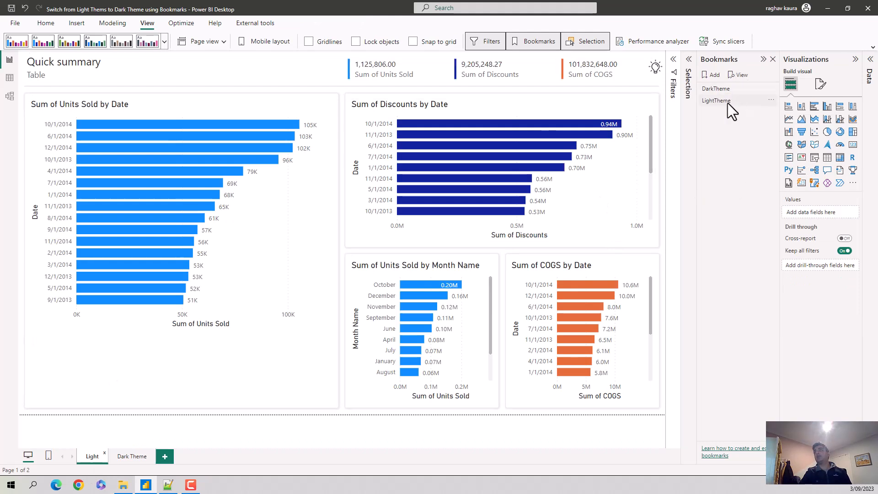
{"action": "left_click", "coordinate": [771, 100]}
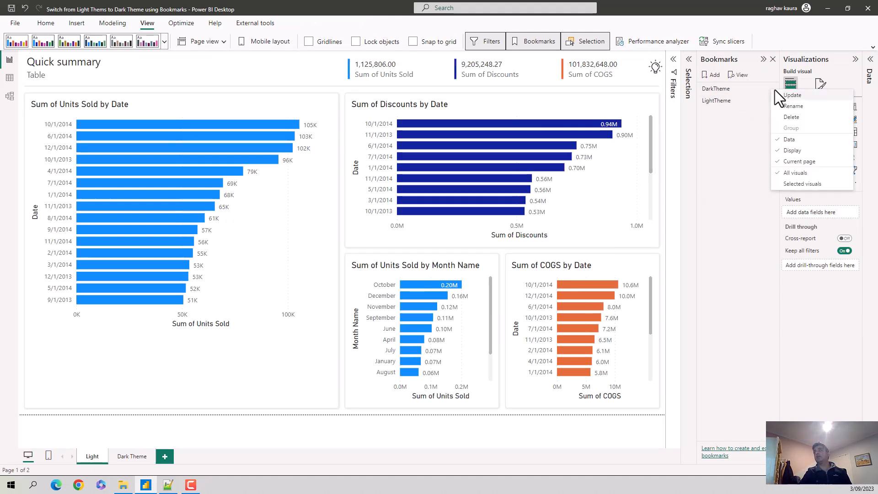
{"action": "left_click", "coordinate": [782, 117]}
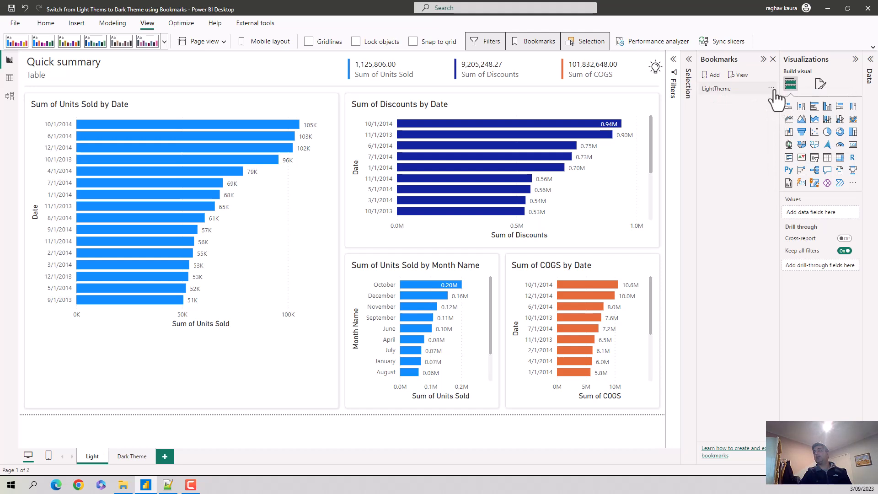
{"action": "left_click", "coordinate": [771, 89]}
{"action": "left_click", "coordinate": [783, 116]}
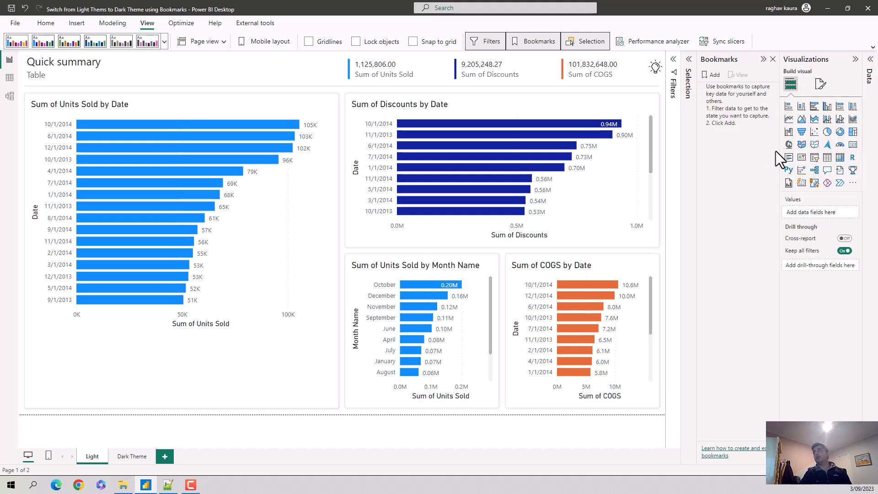
Step: Add a bookmark of the Light page and name it "Light Theme"
{"action": "left_click", "coordinate": [714, 76]}
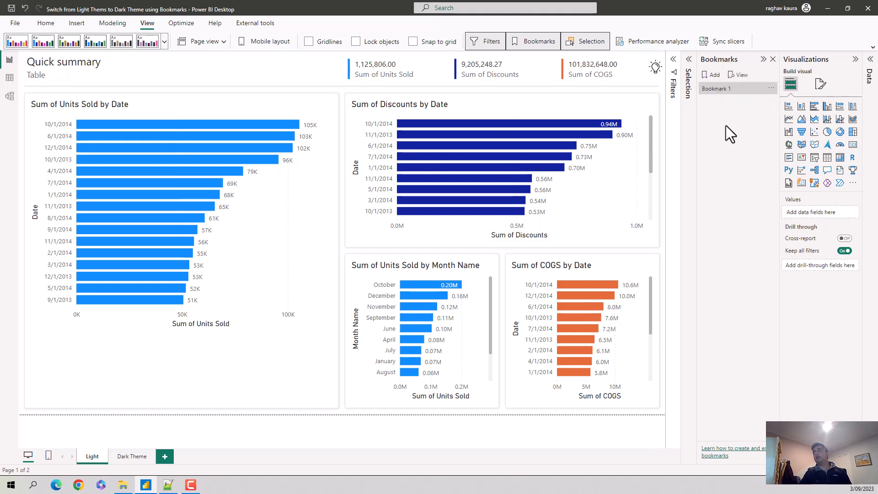
{"action": "double_click", "coordinate": [725, 88]}
{"action": "left_click", "coordinate": [724, 88]}
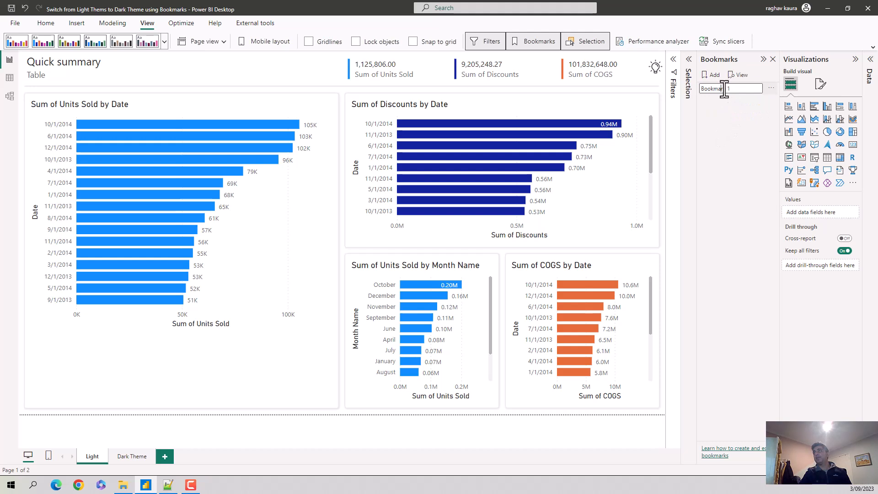
{"action": "left_click_drag", "start_coordinate": [737, 90], "coordinate": [683, 94]}
{"action": "type", "text": "Light Theme"}
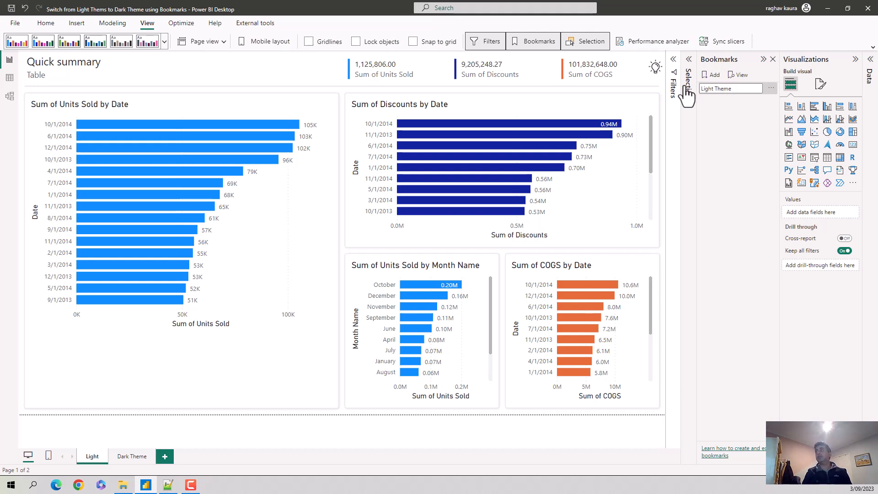
{"action": "key", "text": "Return"}
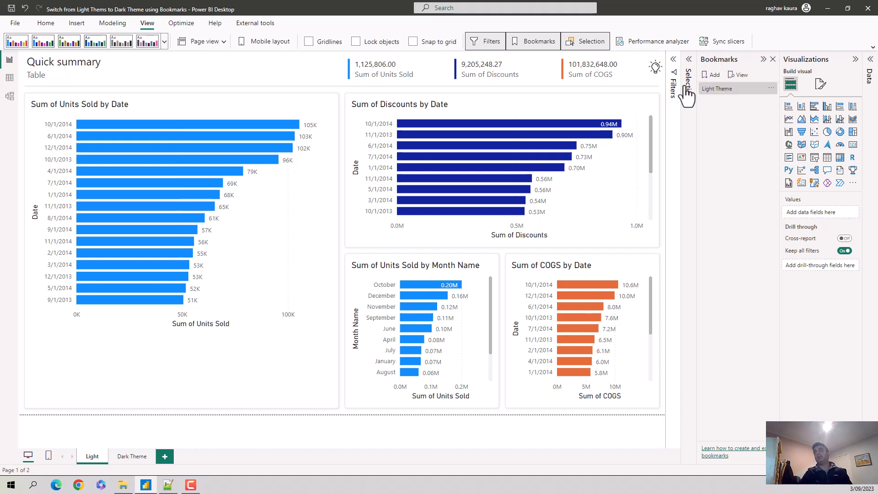
Step: Add a bookmark of the Dark Theme page and name it "Dark Theme"
{"action": "left_click", "coordinate": [127, 457]}
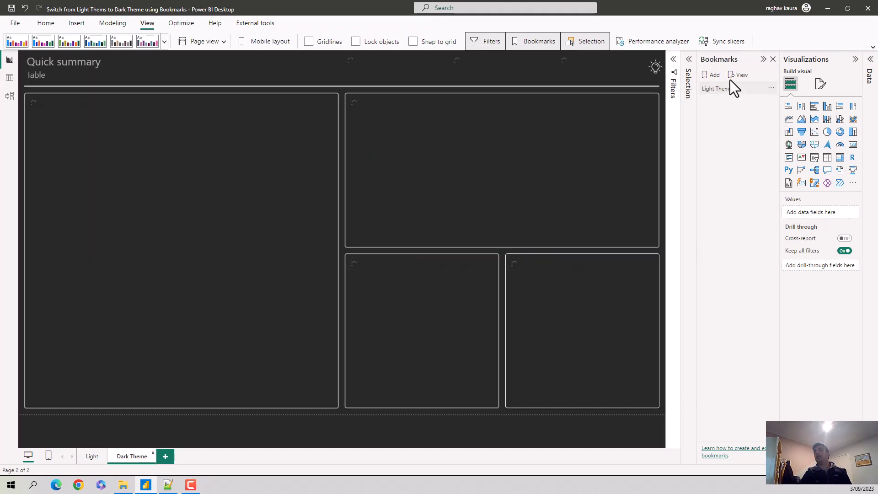
{"action": "left_click", "coordinate": [712, 75]}
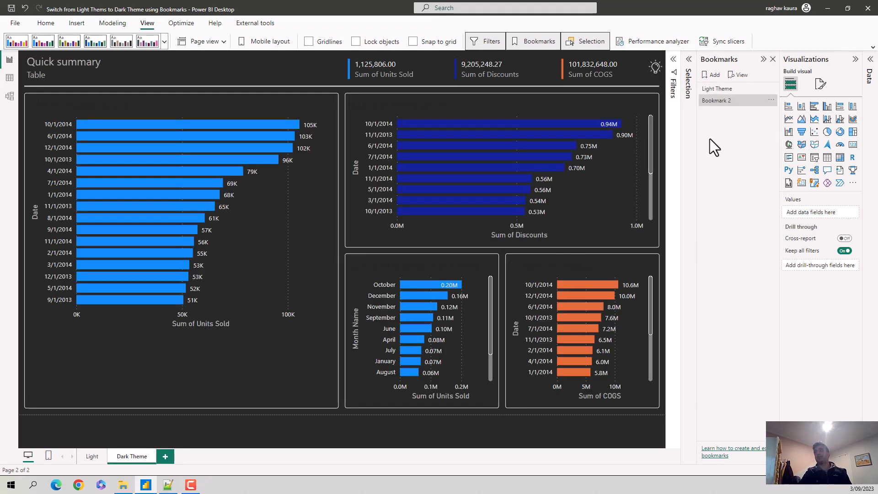
{"action": "double_click", "coordinate": [720, 99]}
{"action": "type", "text": "Dark Theme"}
{"action": "key", "text": "Return"}
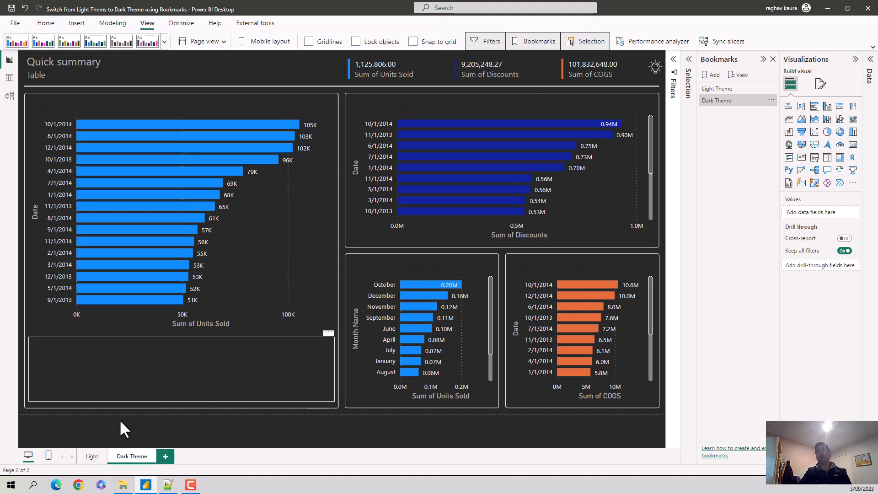
Step: Set the Dark Theme page's lamp image action to the Light Theme bookmark, and test the link
{"action": "left_click", "coordinate": [659, 68]}
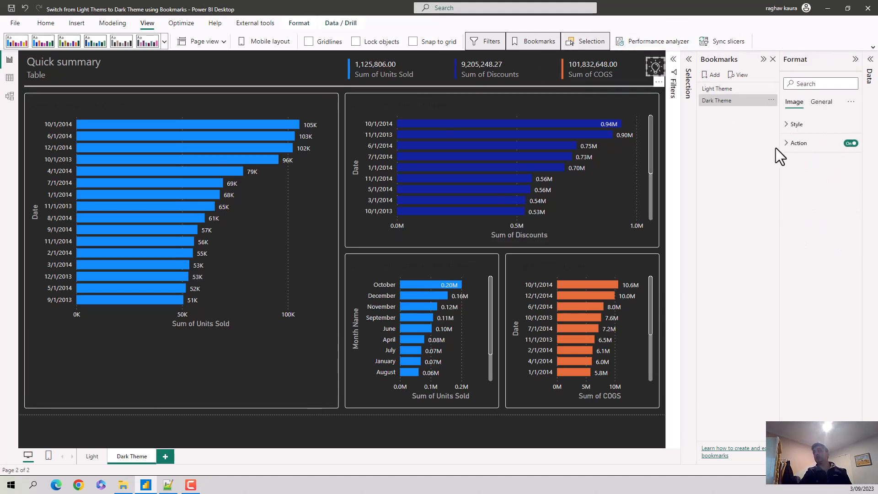
{"action": "left_click", "coordinate": [791, 142]}
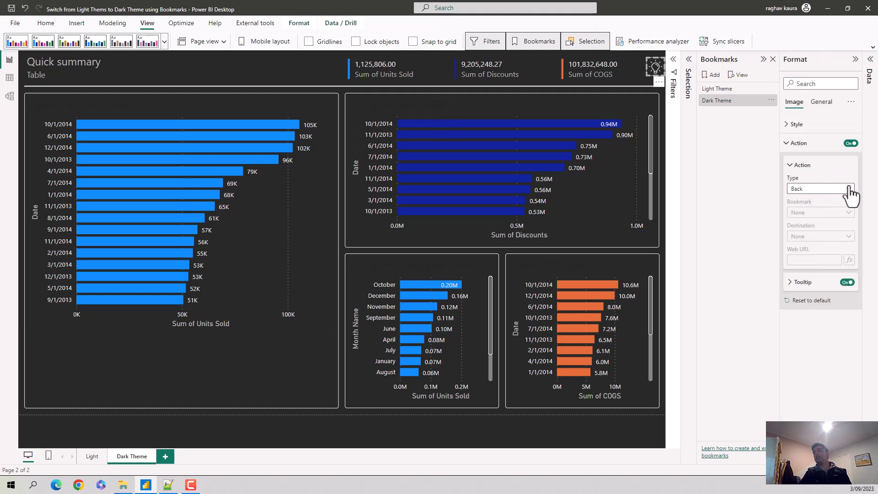
{"action": "left_click", "coordinate": [850, 192]}
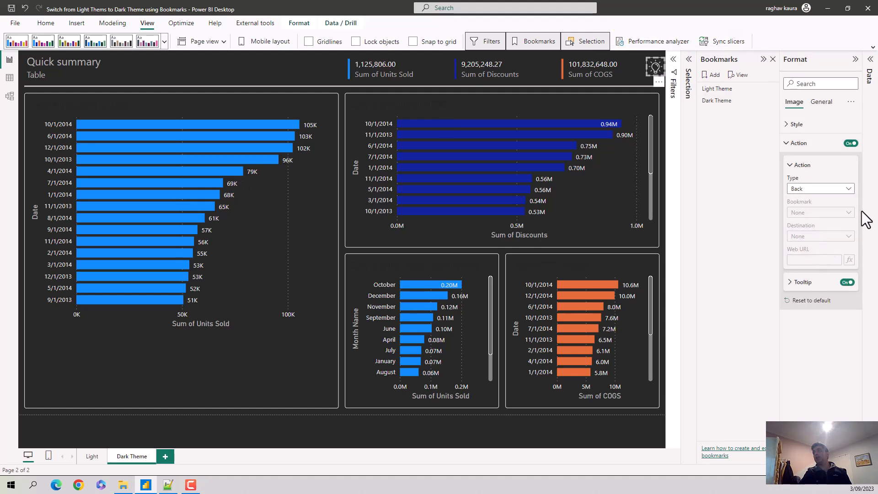
{"action": "left_click", "coordinate": [850, 213]}
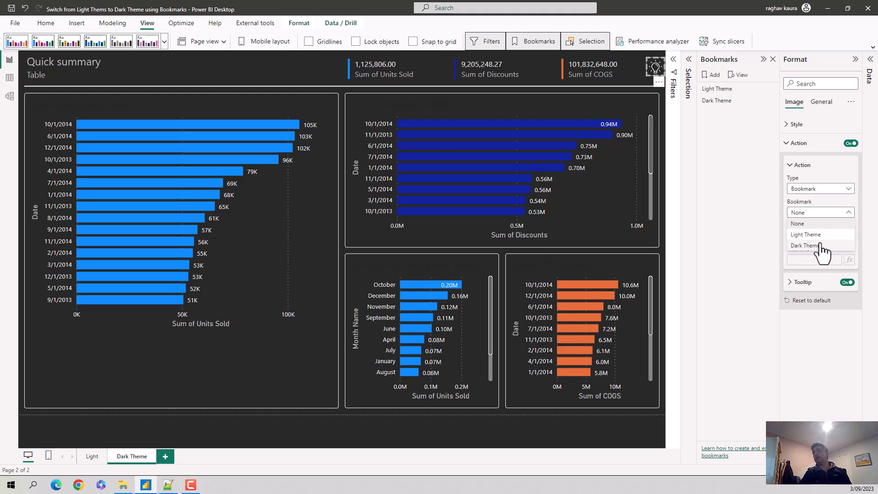
{"action": "left_click", "coordinate": [814, 235]}
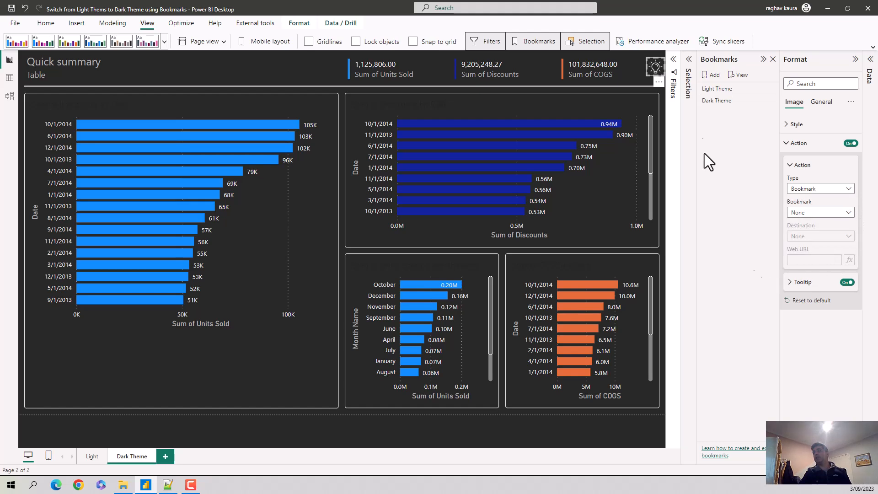
{"action": "left_click", "coordinate": [655, 67], "text": "ctrl"}
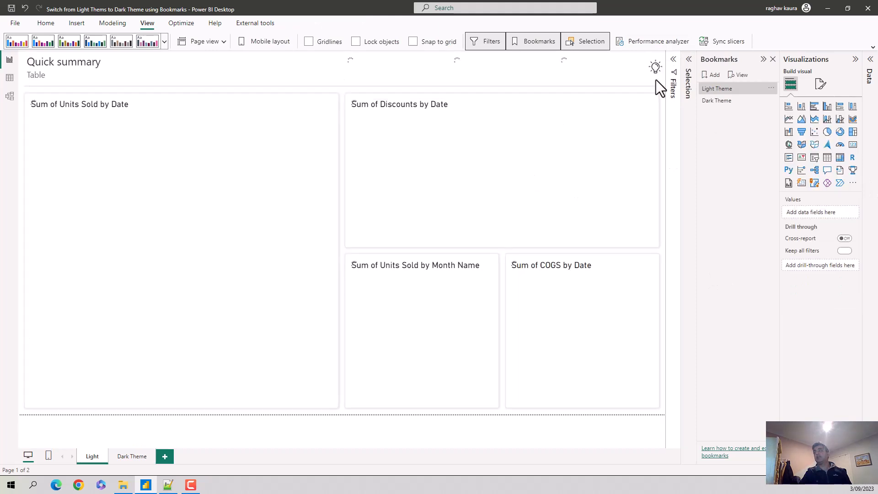
Step: Set the Light page's lamp image action type to Bookmark, with Dark Theme as the bookmark
{"action": "left_click", "coordinate": [657, 73]}
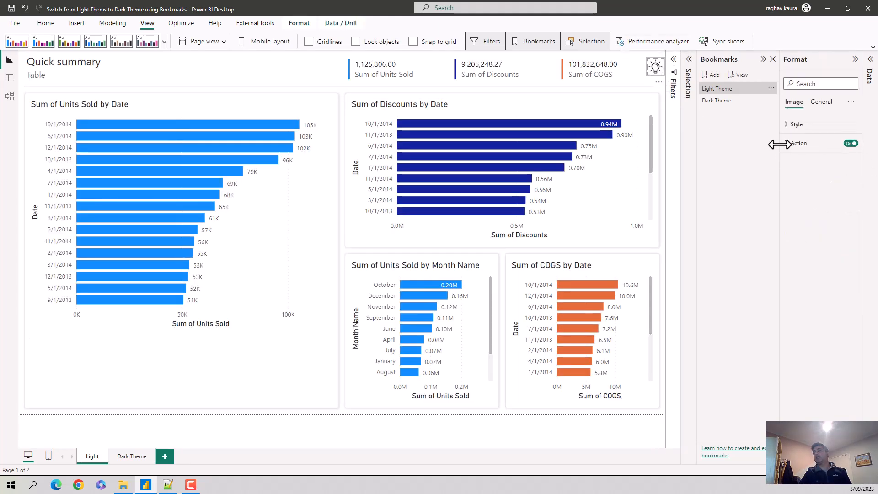
{"action": "left_click", "coordinate": [798, 143]}
{"action": "left_click", "coordinate": [847, 189]}
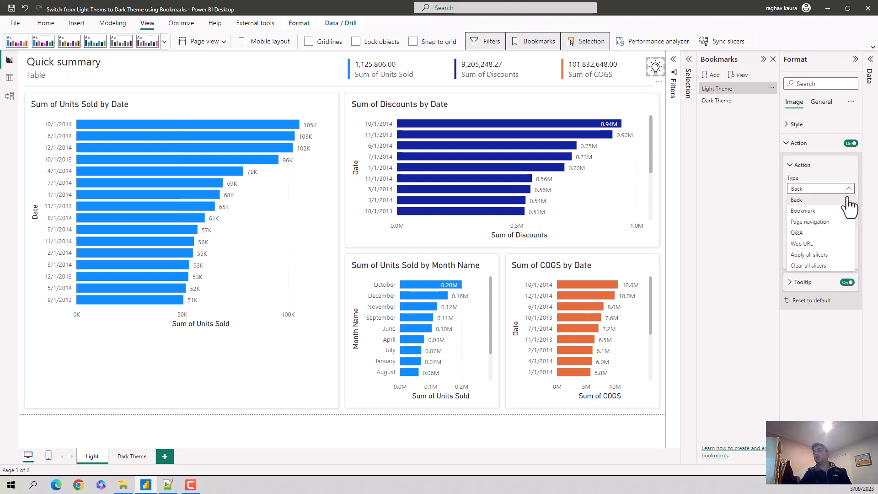
{"action": "left_click", "coordinate": [803, 211]}
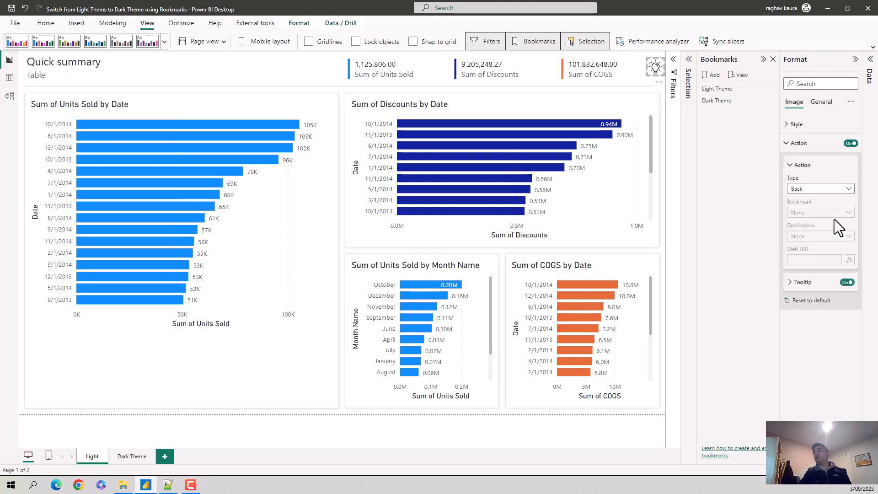
{"action": "left_click", "coordinate": [848, 213]}
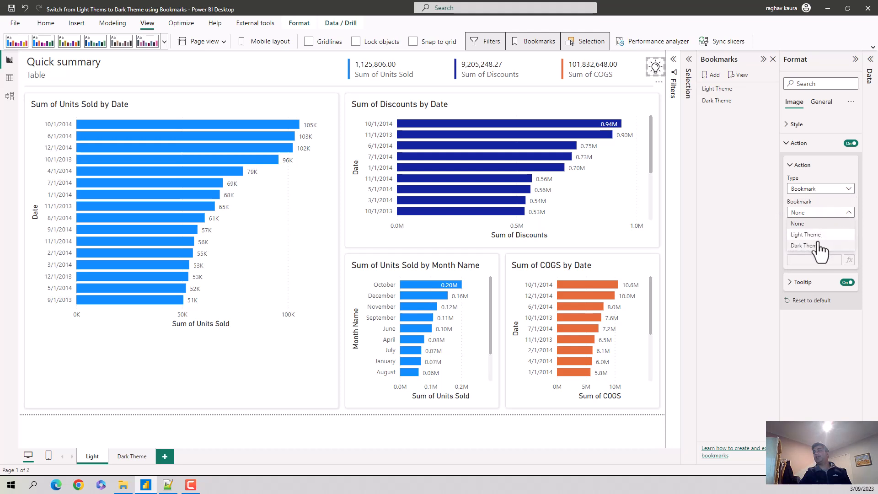
{"action": "left_click", "coordinate": [832, 275]}
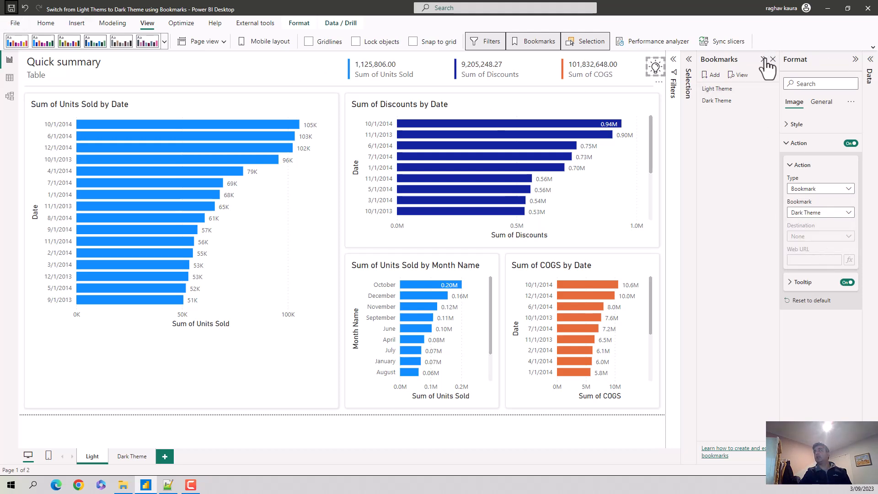
Step: Collapse the Bookmarks and Format panes, and test the lamp images by switching to the Dark Theme page and back to Light
{"action": "left_click", "coordinate": [762, 59]}
{"action": "left_click", "coordinate": [859, 59]}
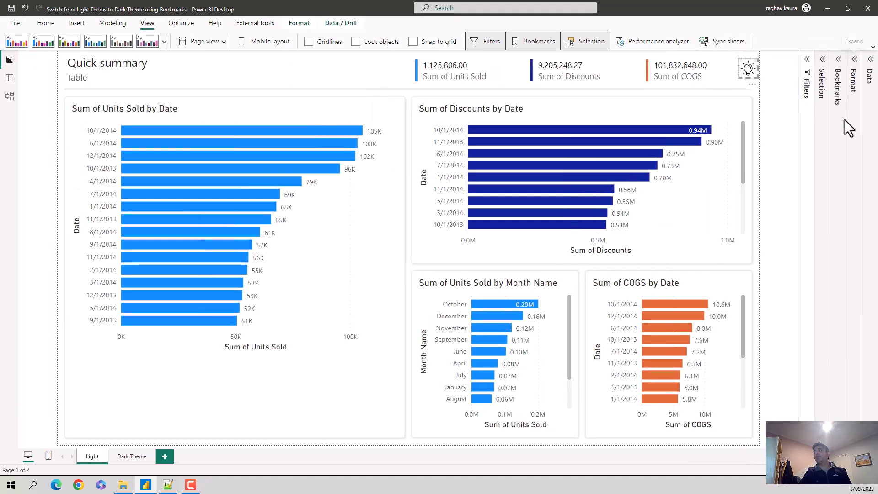
{"action": "key", "text": "ctrl"}
{"action": "key", "text": "ctrl"}
{"action": "left_click", "coordinate": [747, 73], "text": "ctrl"}
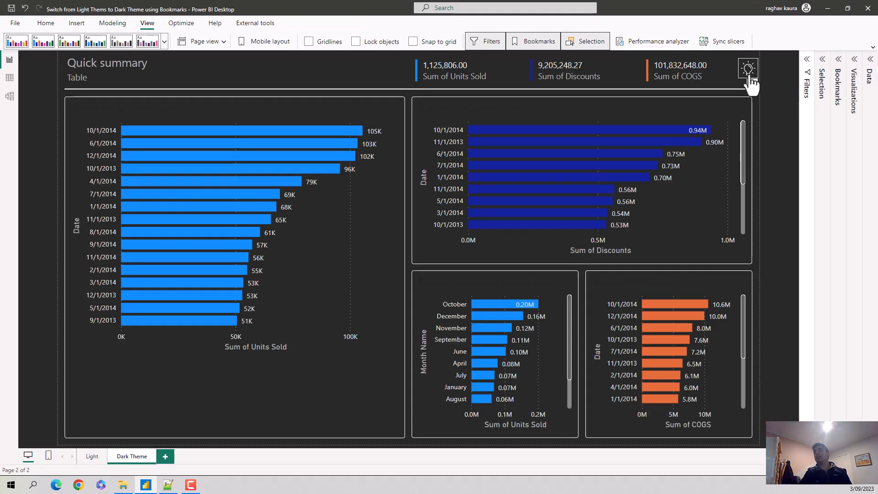
{"action": "left_click", "coordinate": [749, 73], "text": "ctrl"}
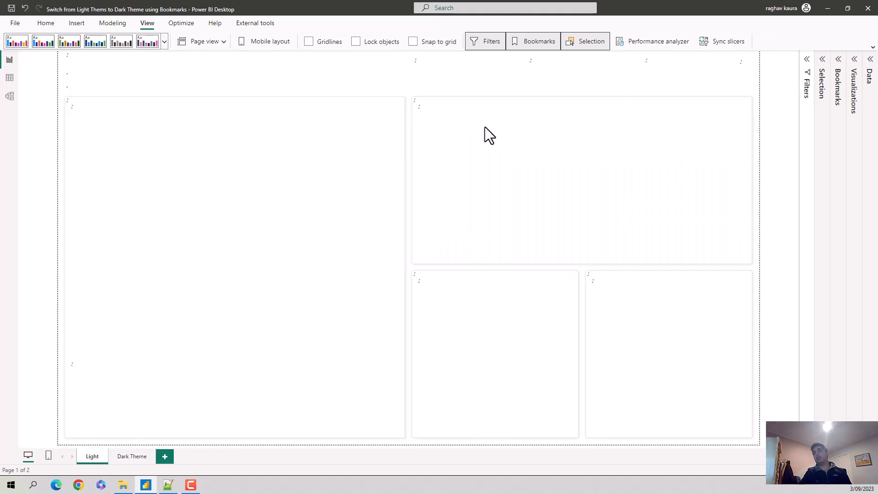
Step: Hide the Dark Theme page, and test switching to it and back to the Light page with the lamp images
{"action": "right_click", "coordinate": [121, 457]}
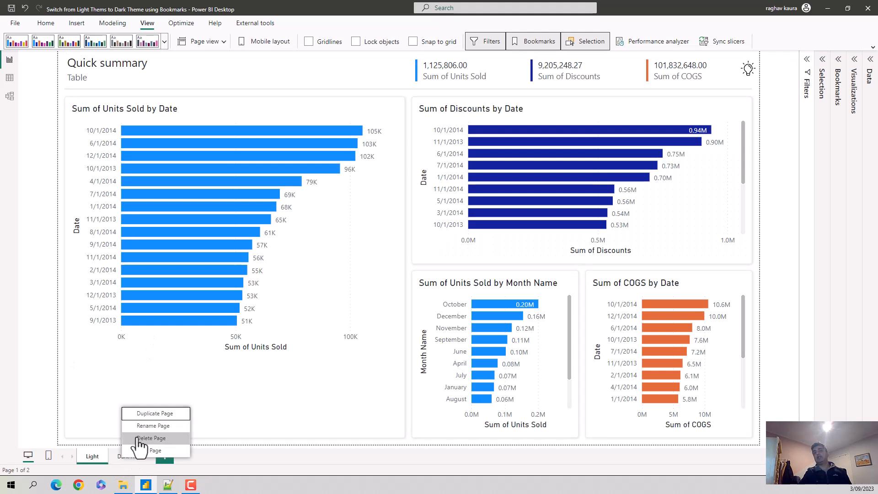
{"action": "left_click", "coordinate": [137, 452]}
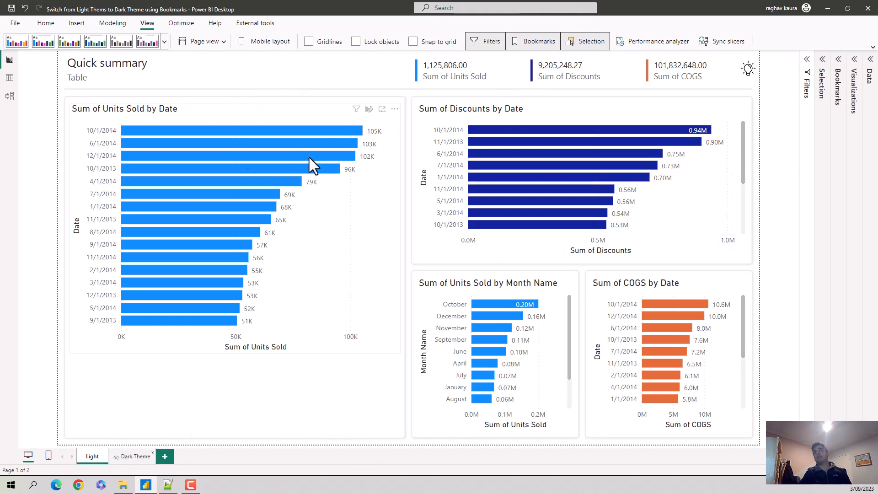
{"action": "left_click", "coordinate": [749, 73], "text": "ctrl"}
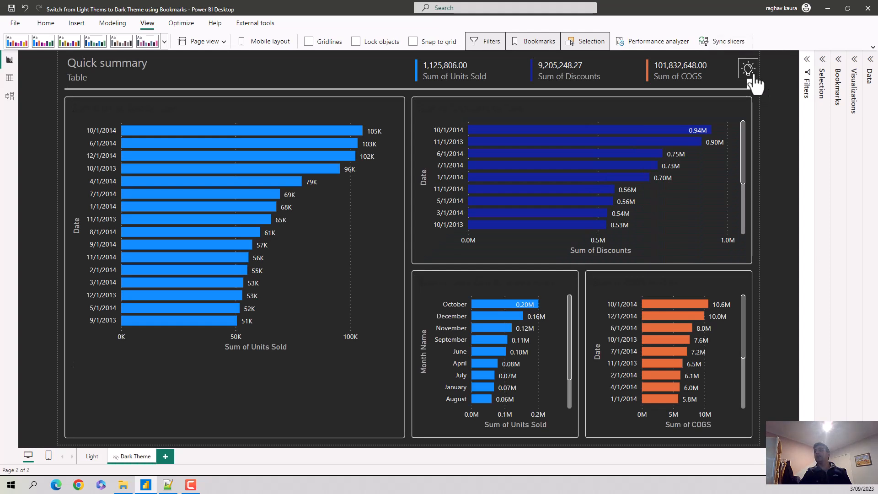
{"action": "left_click", "coordinate": [749, 72], "text": "ctrl"}
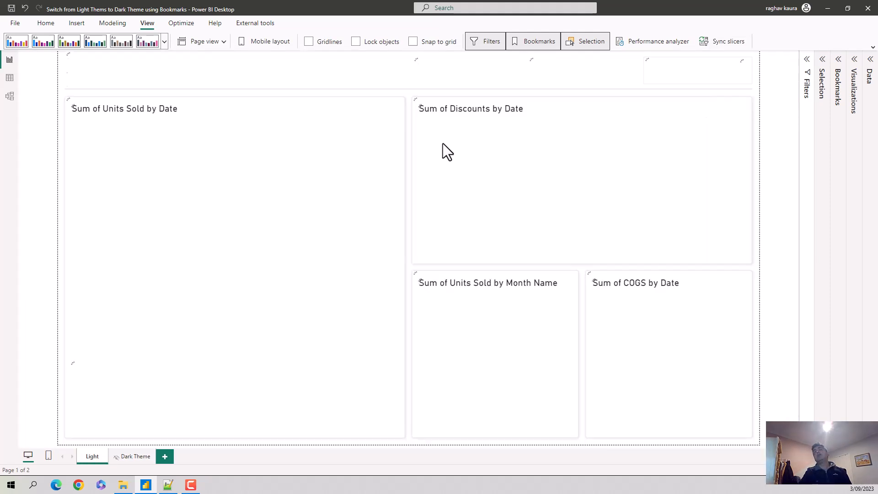